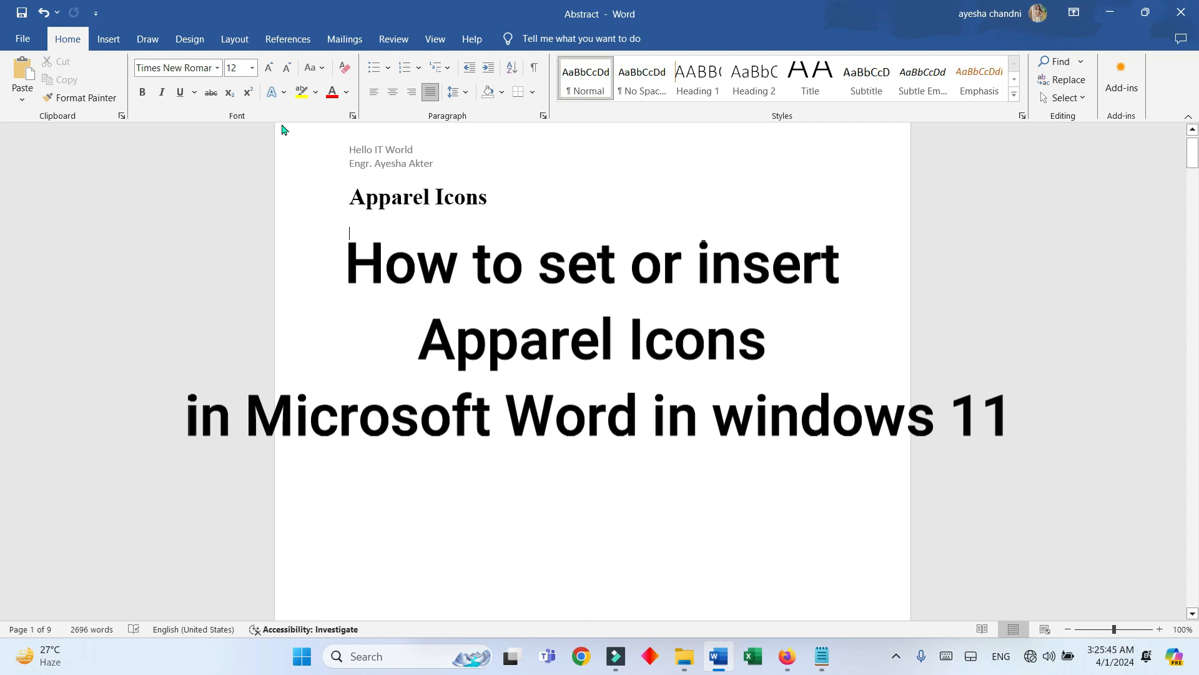
Open the library of insertable icons and search it for "appa"
click(102, 40)
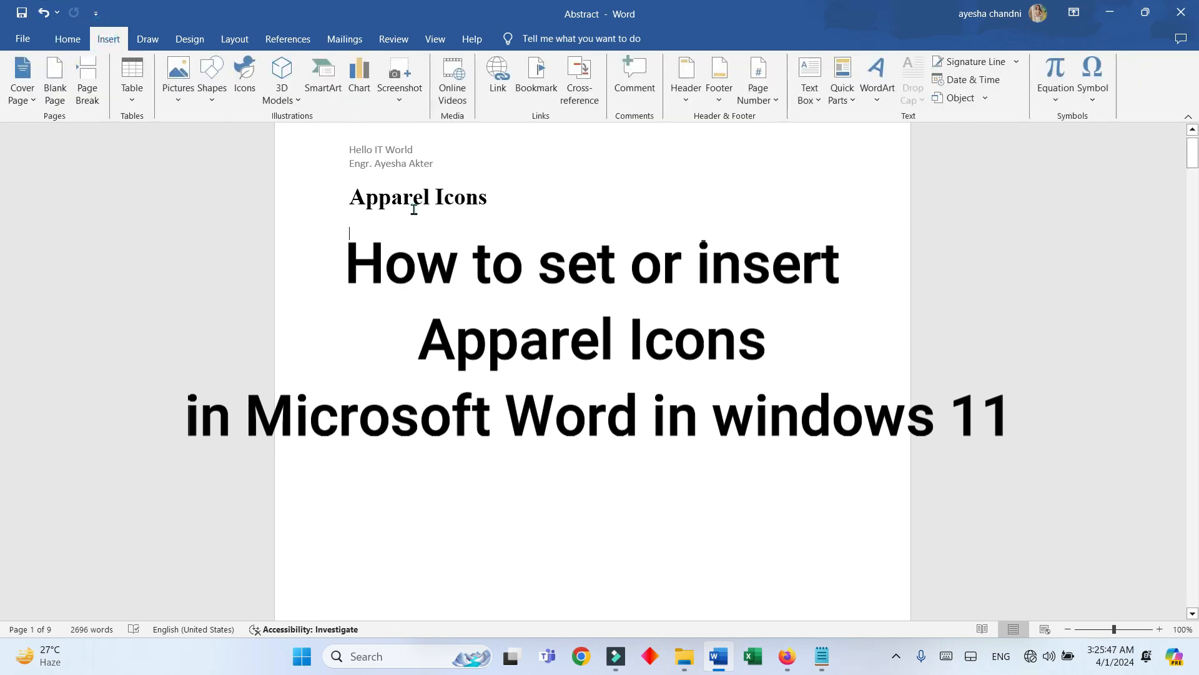
click(252, 85)
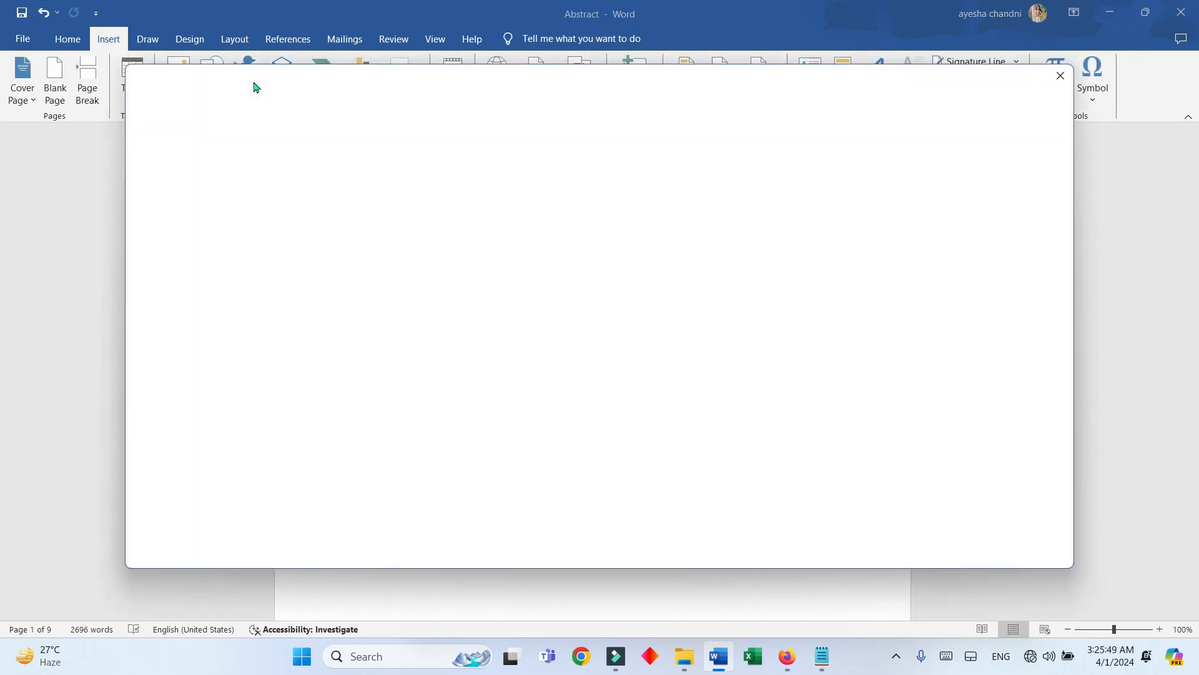
drag(322, 89, 316, 265)
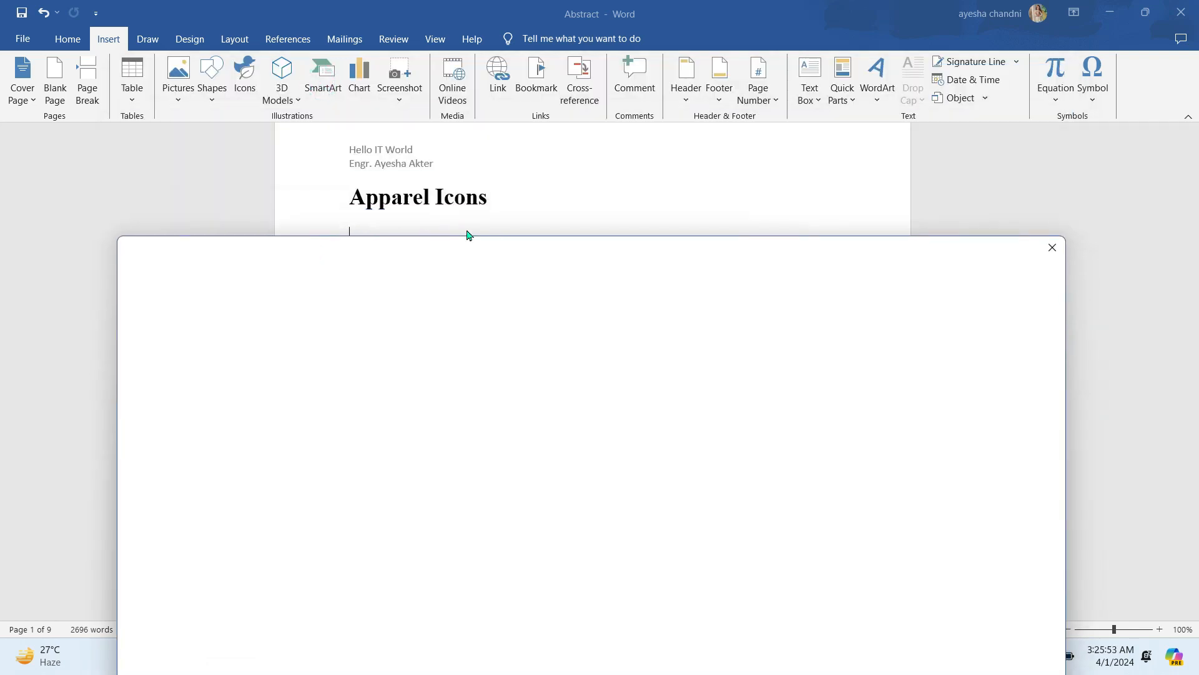
drag(440, 256, 428, 102)
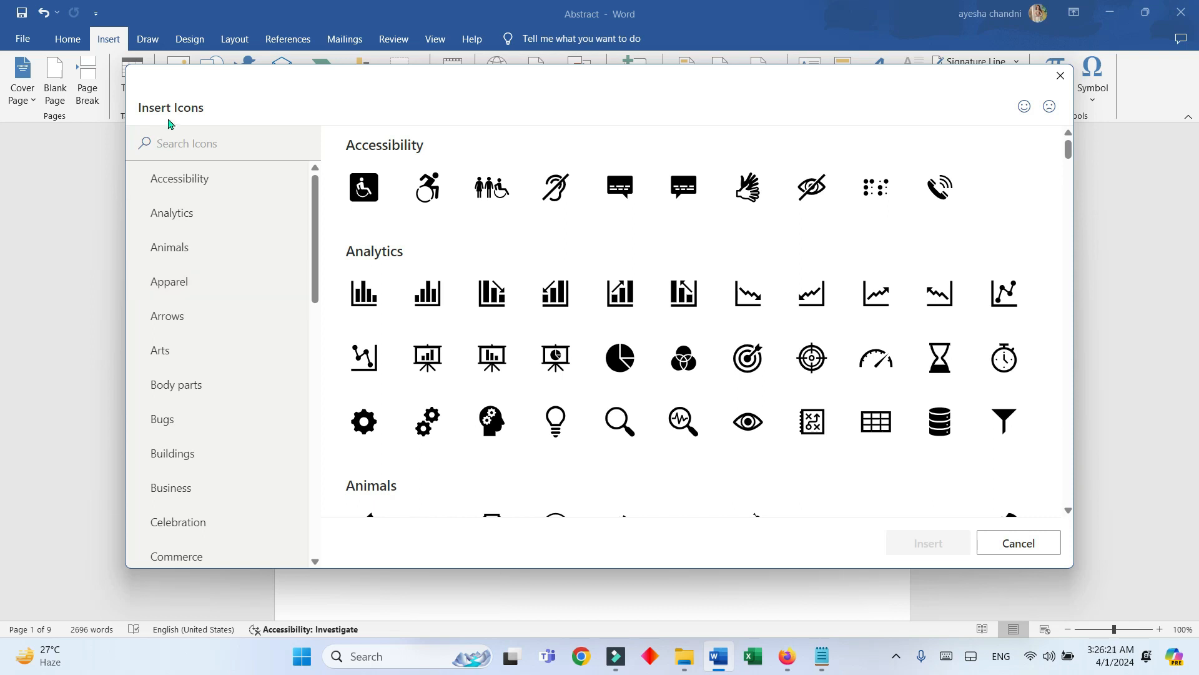
click(173, 149)
text(app)
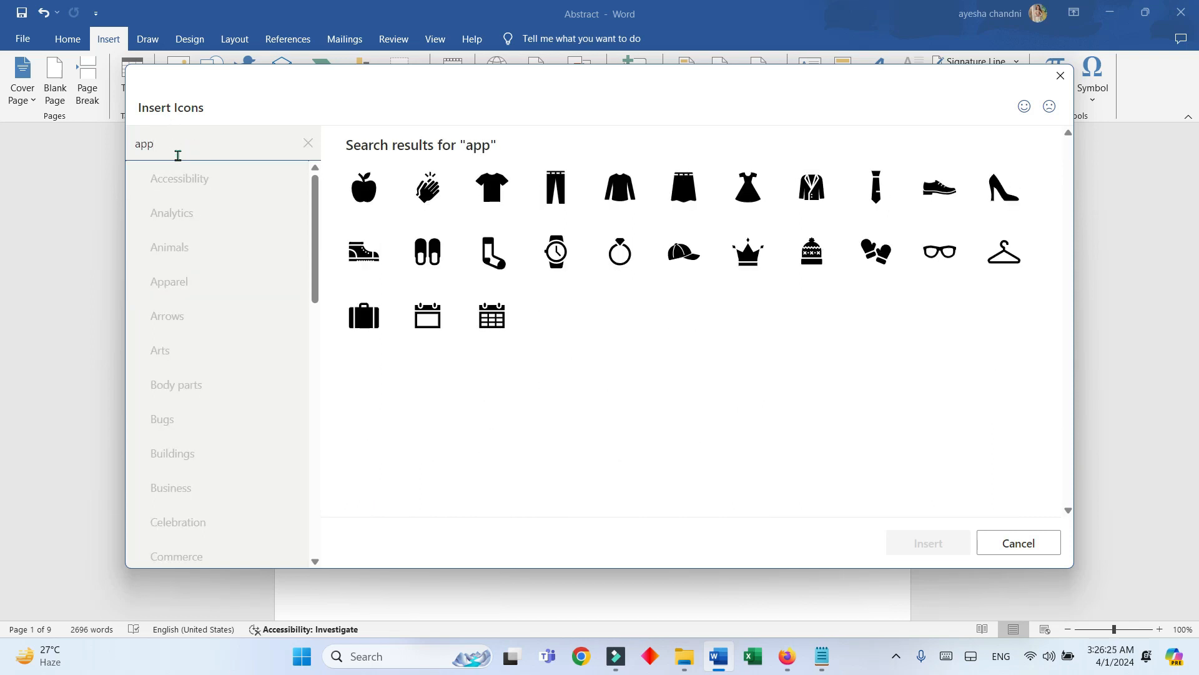
key(BackSpace)
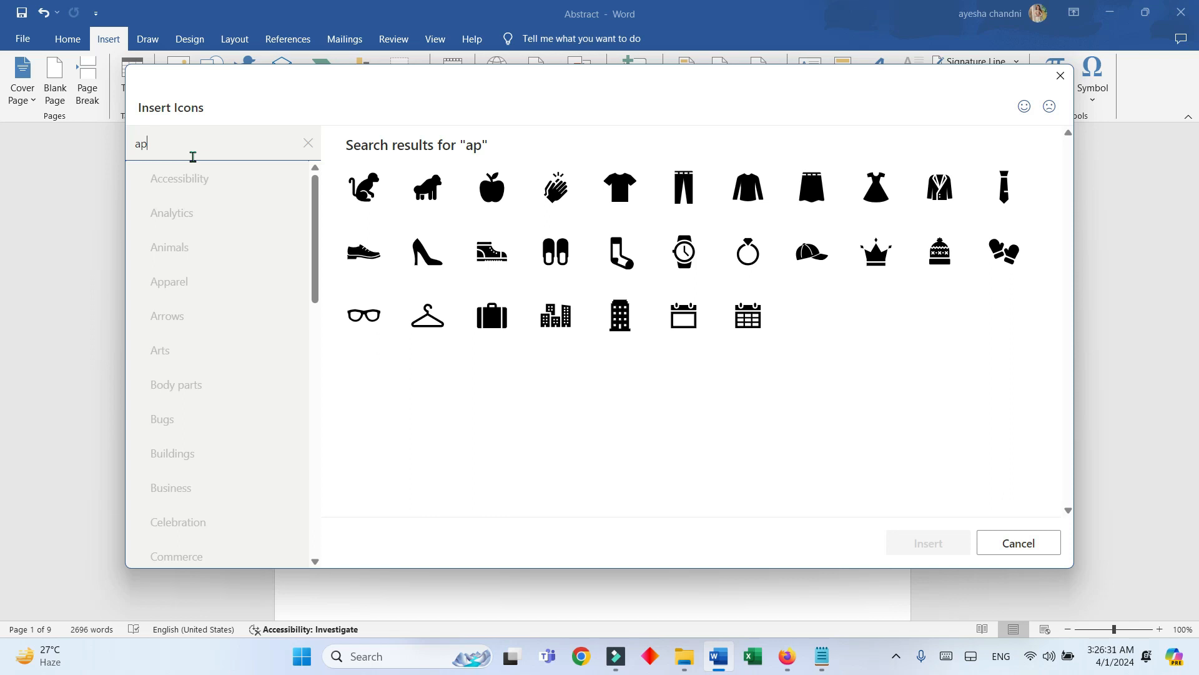
text(pa)
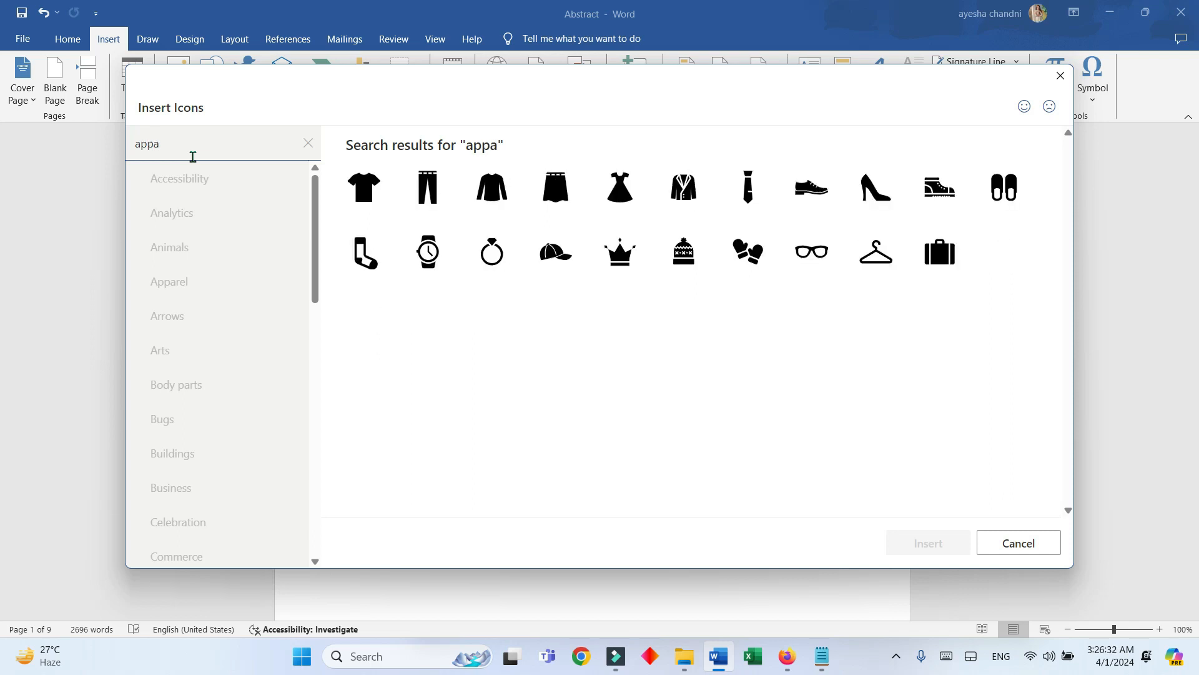
click(191, 295)
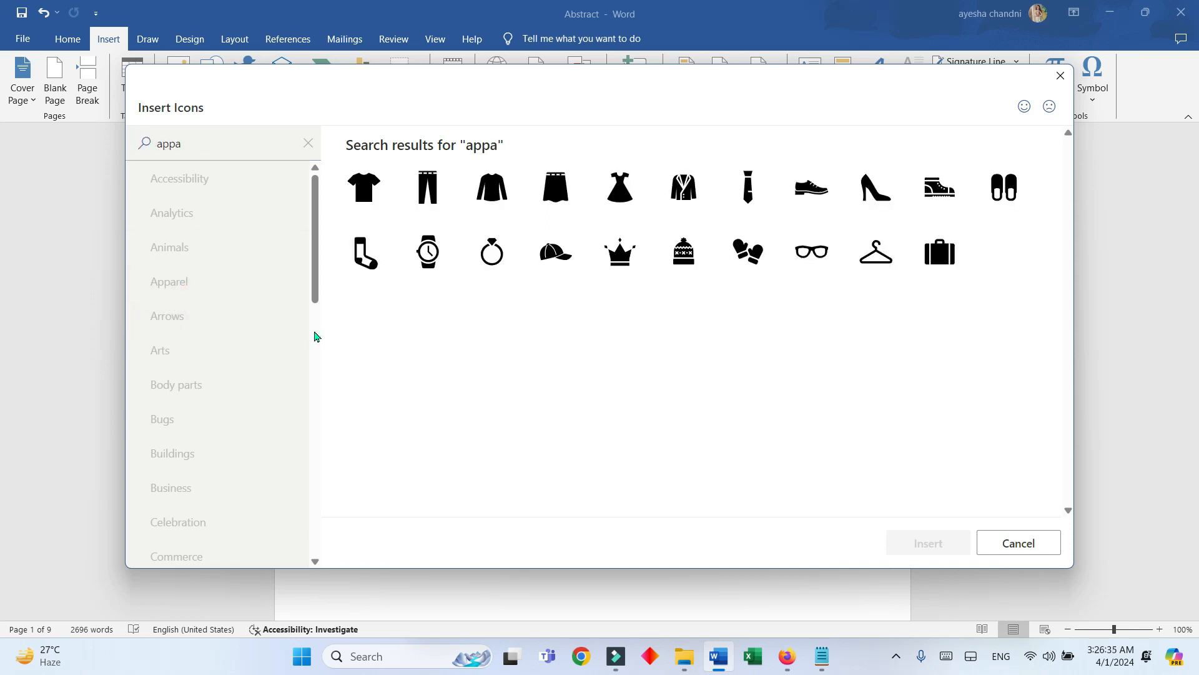
click(237, 289)
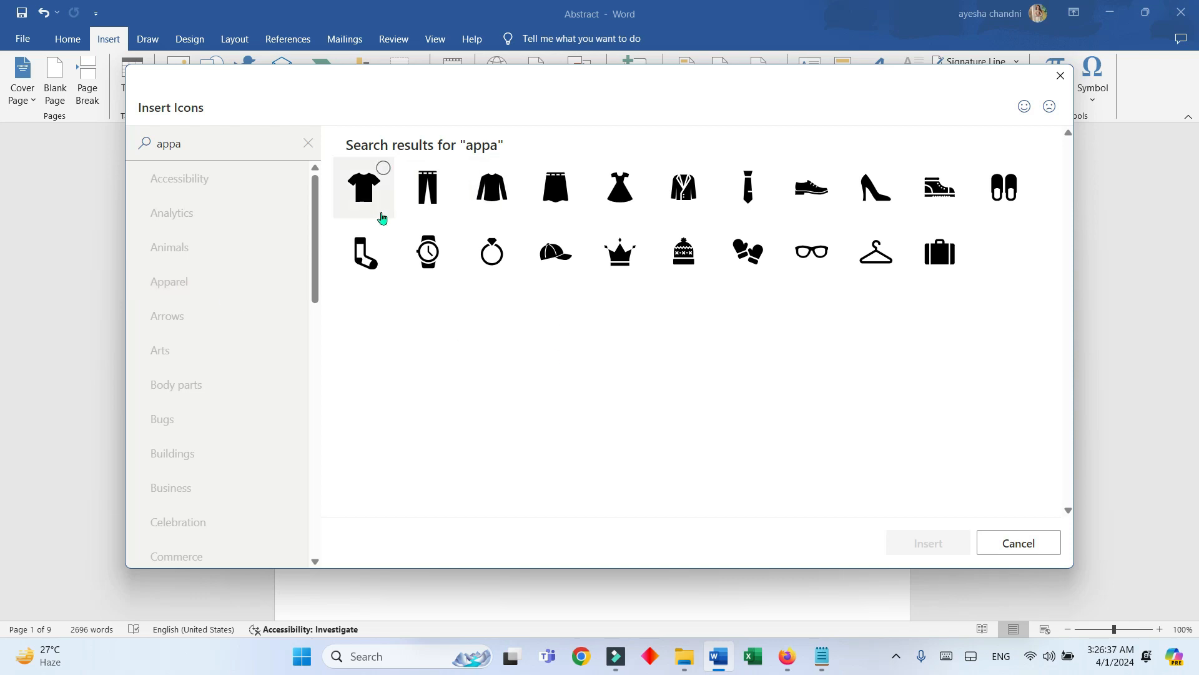
Insert the T-shirt, ring, dress and crown icons from the search results below the "Apparel Icons" heading
click(383, 164)
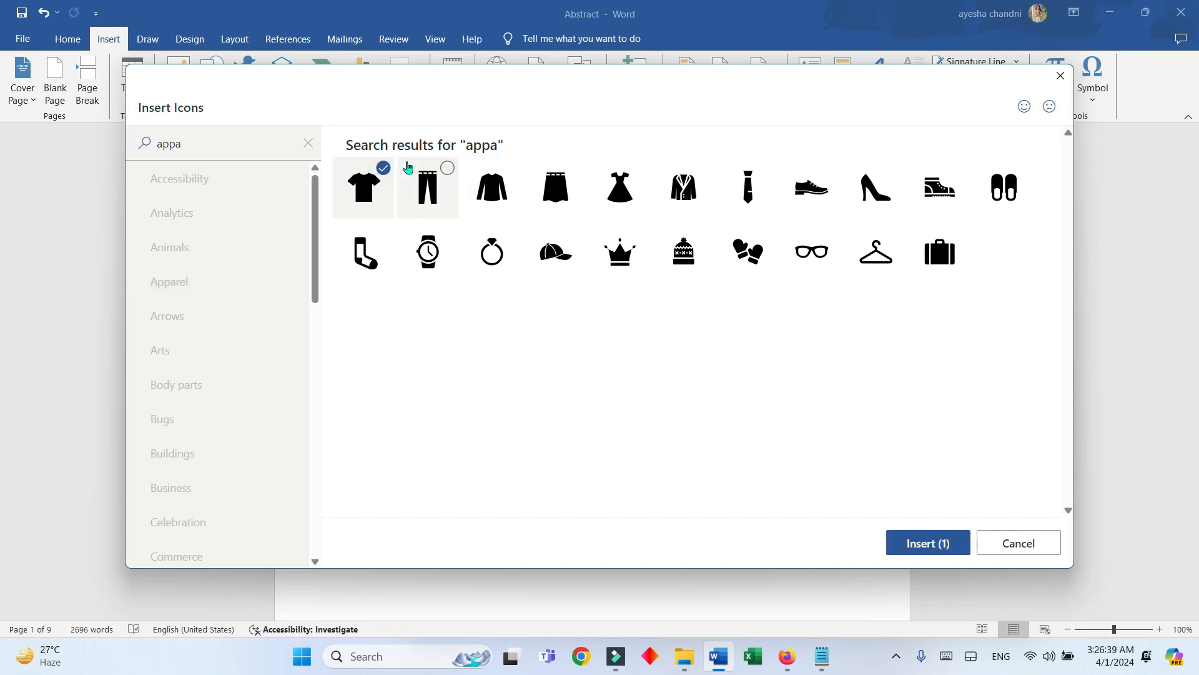
click(453, 173)
click(451, 171)
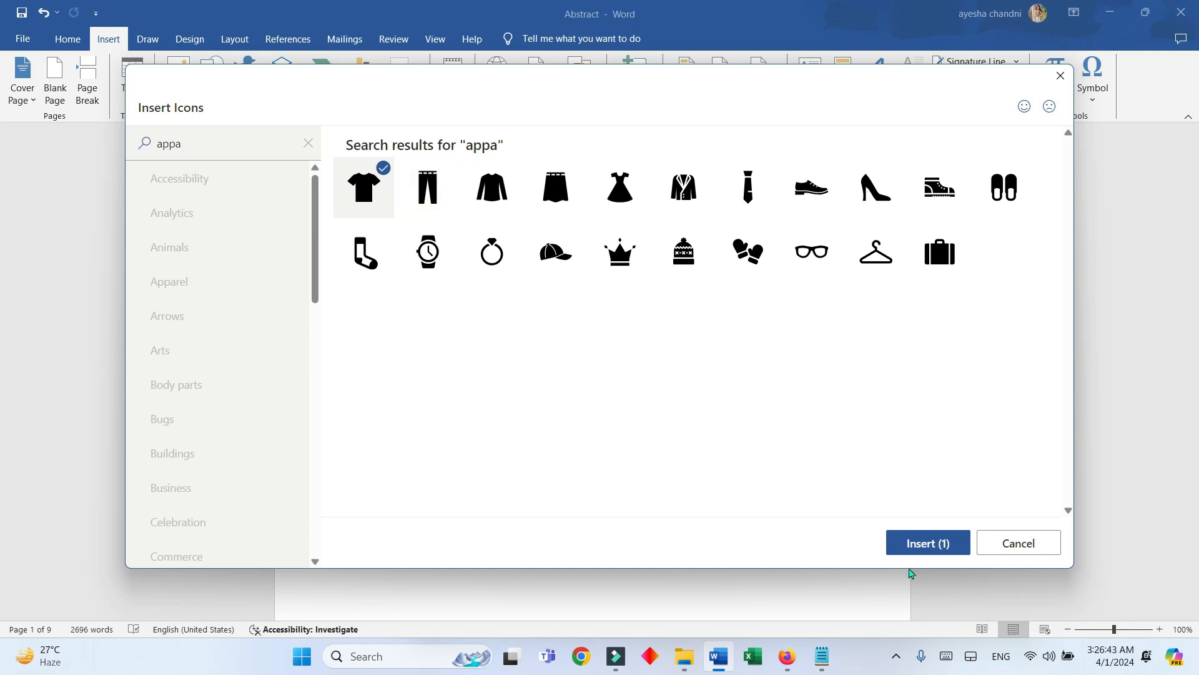
click(497, 255)
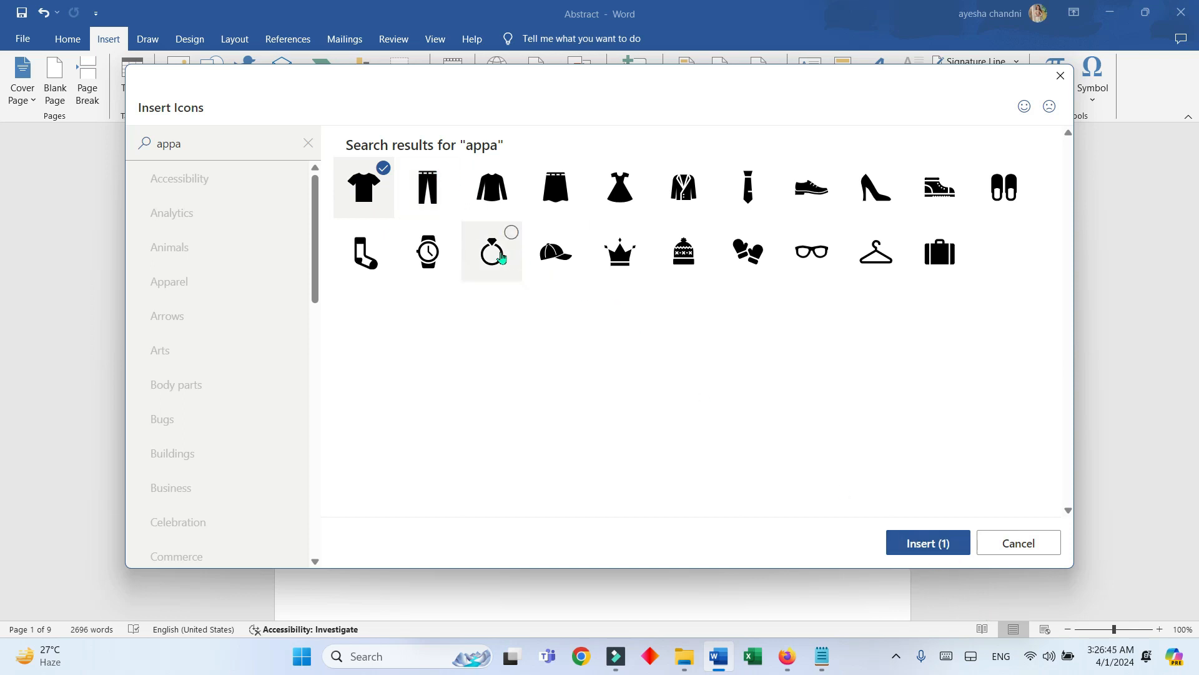
click(617, 275)
click(610, 225)
click(621, 190)
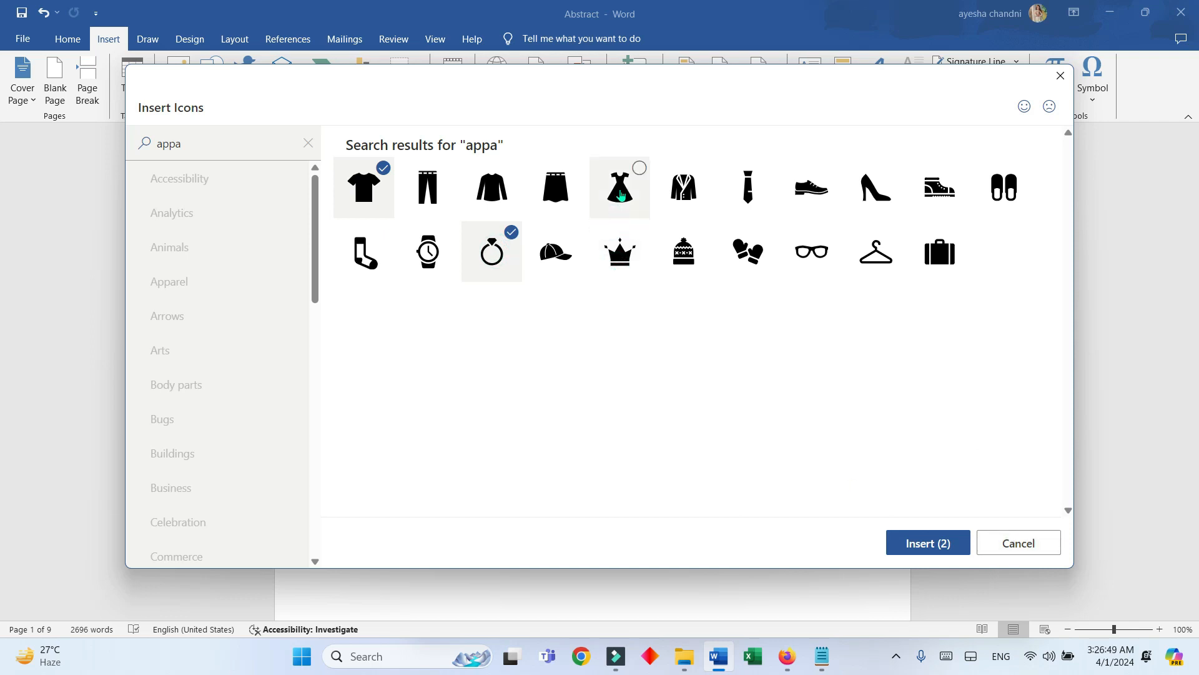
click(616, 225)
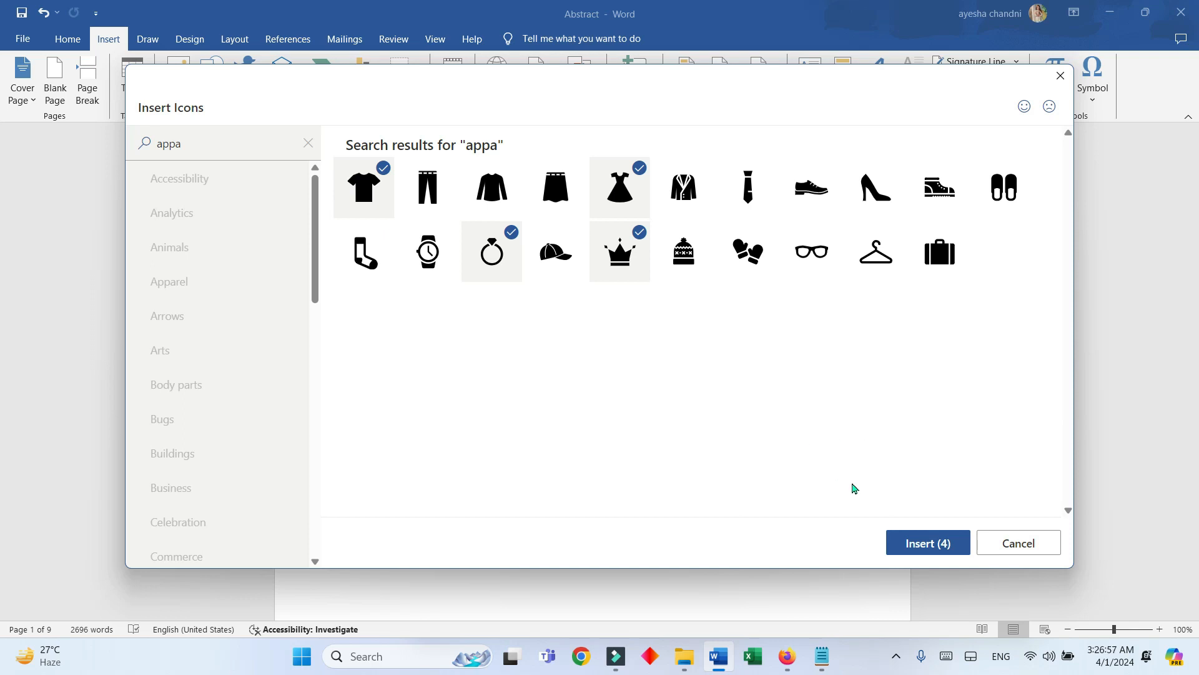
click(912, 544)
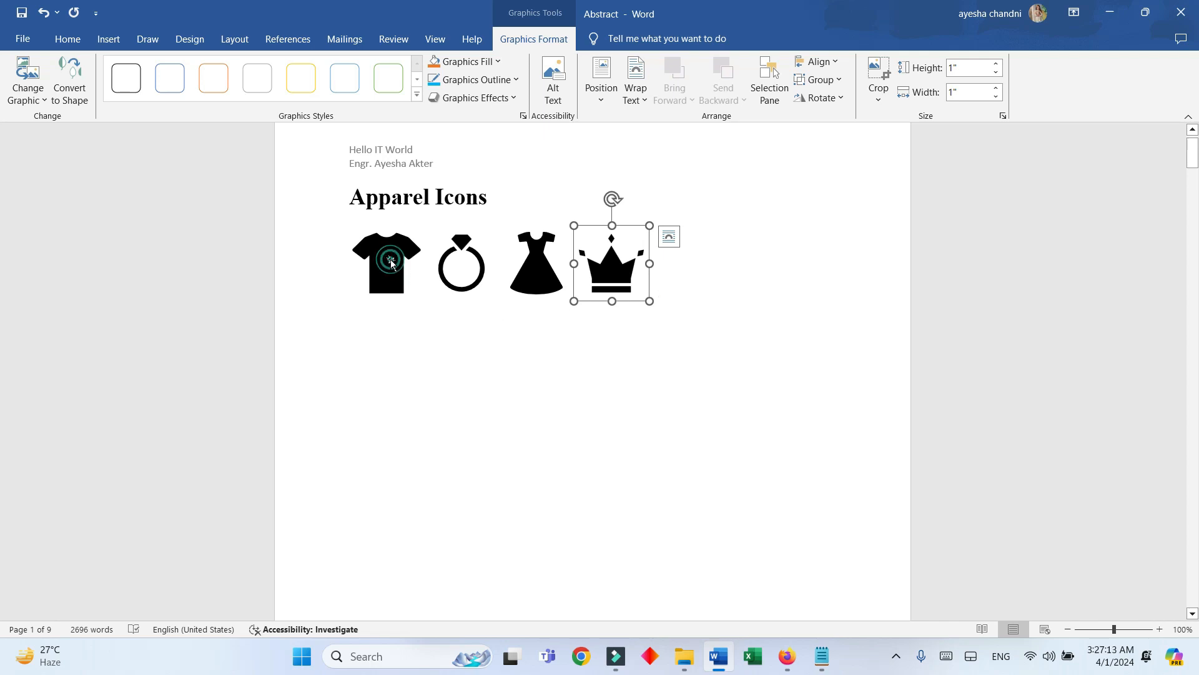
Give the T-shirt icon a red fill and a black outline
click(391, 260)
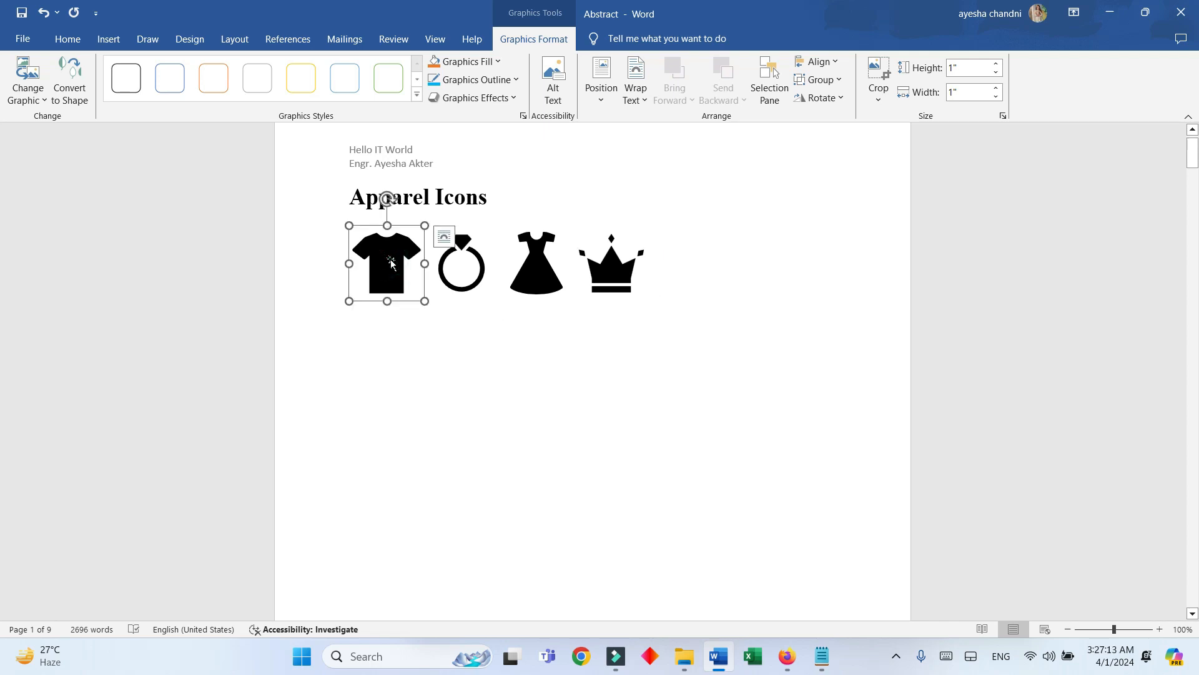
click(498, 62)
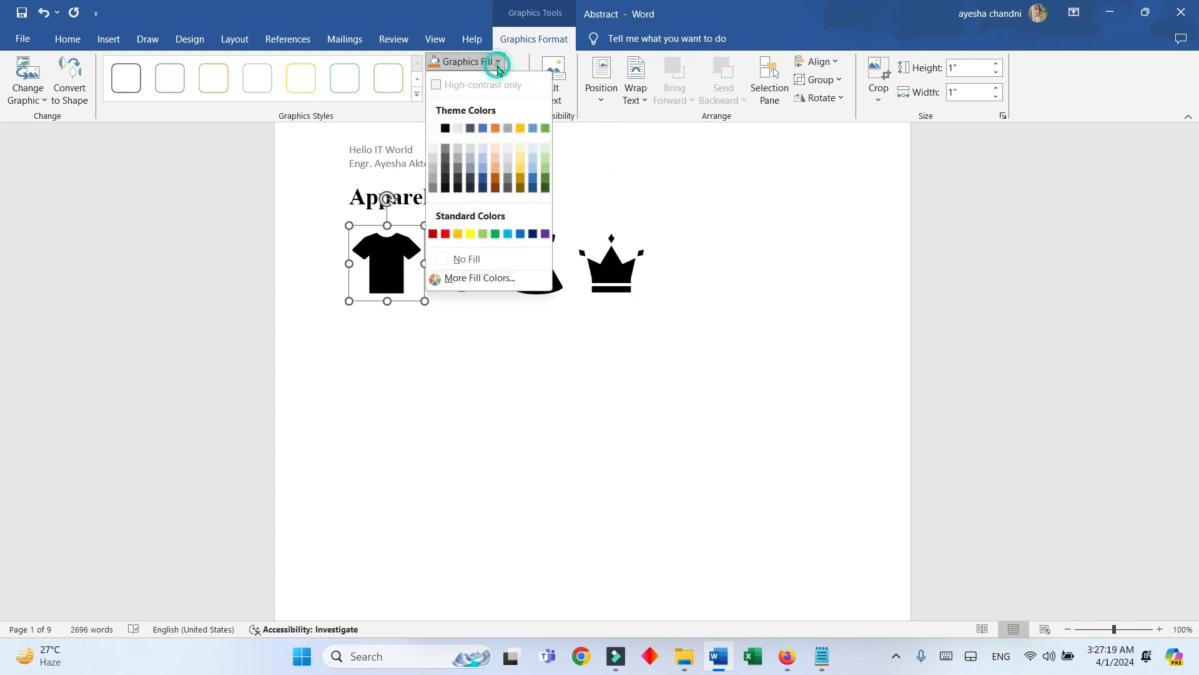
click(445, 235)
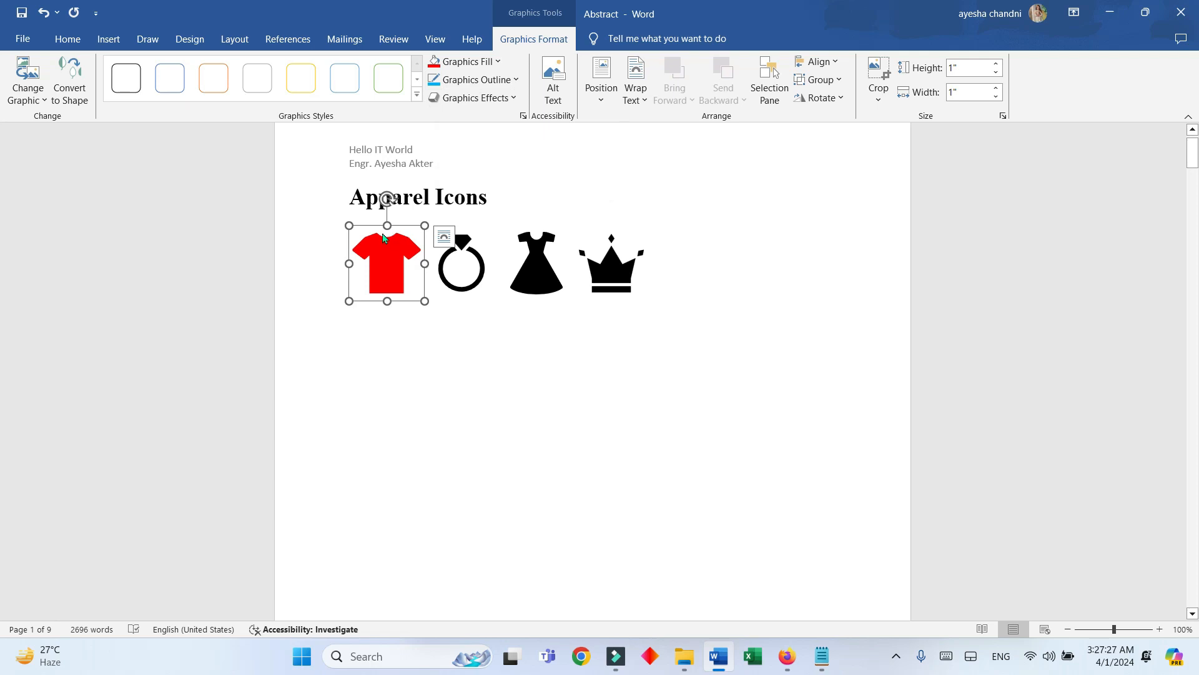
click(517, 80)
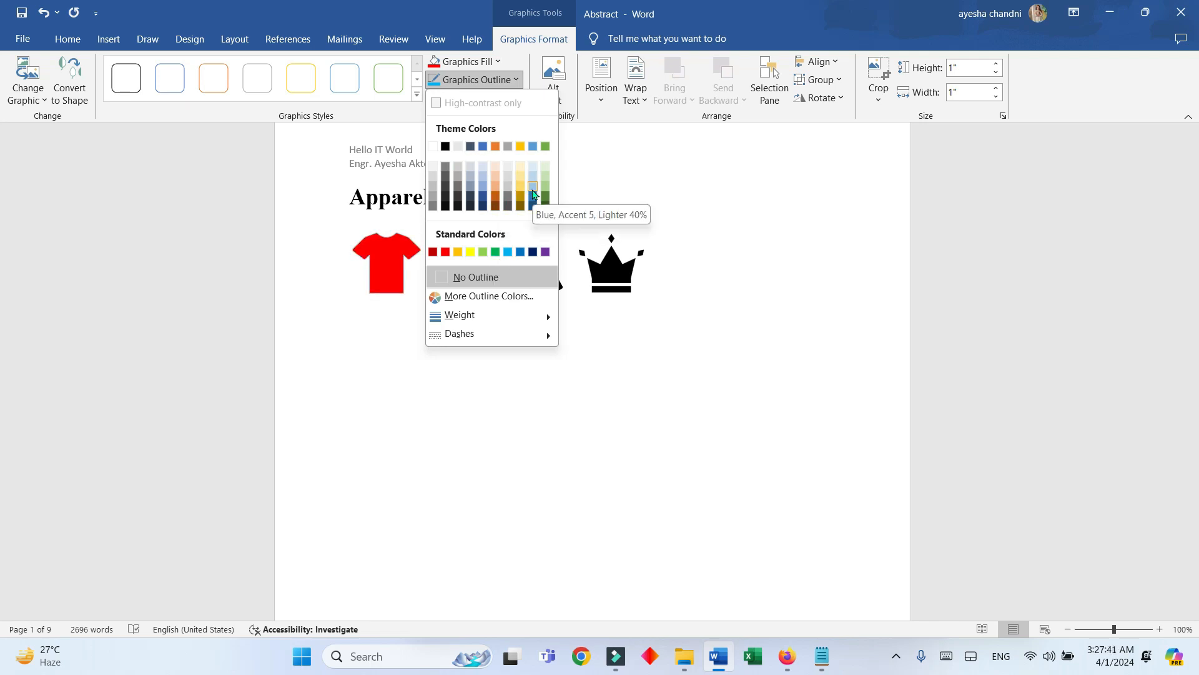
click(445, 150)
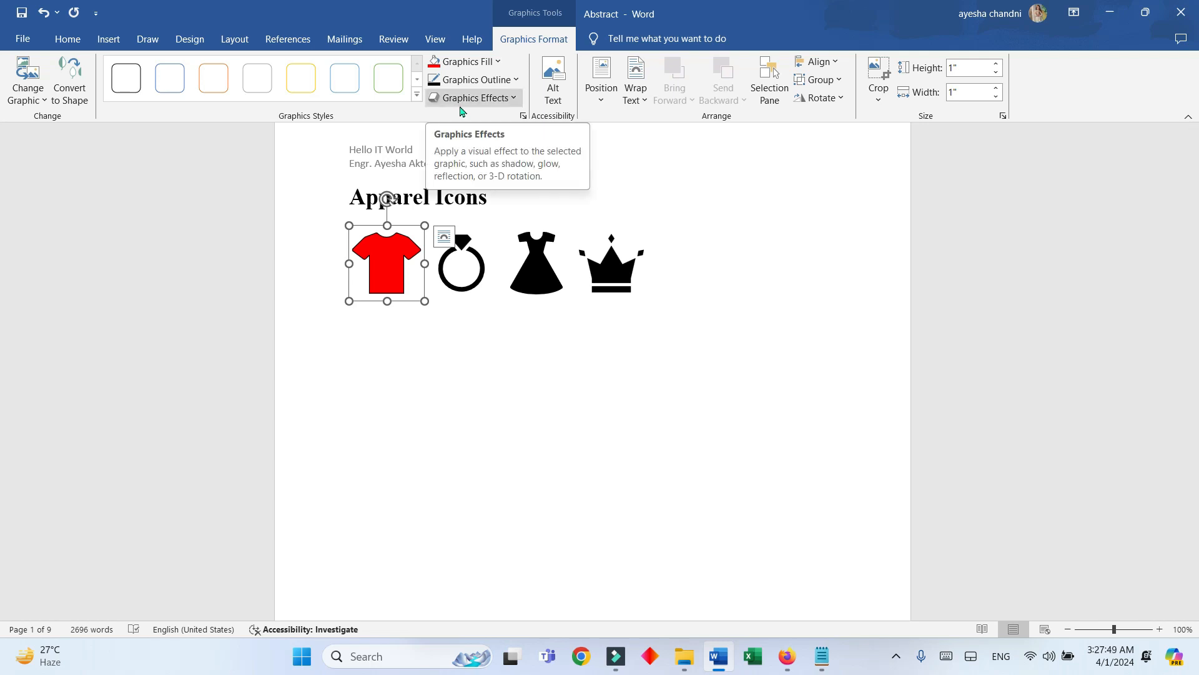
Apply the tilted 3-D preset effect, second in the third row, to the T-shirt icon and deselect it
click(501, 102)
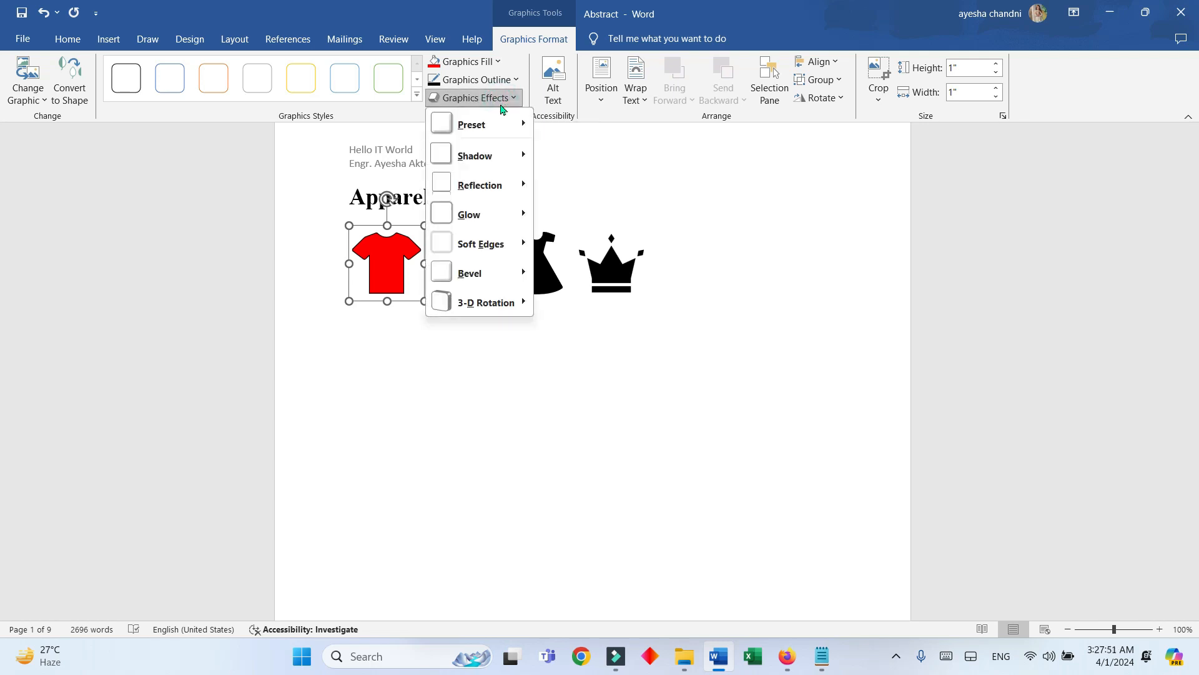
mouse_move(489, 125)
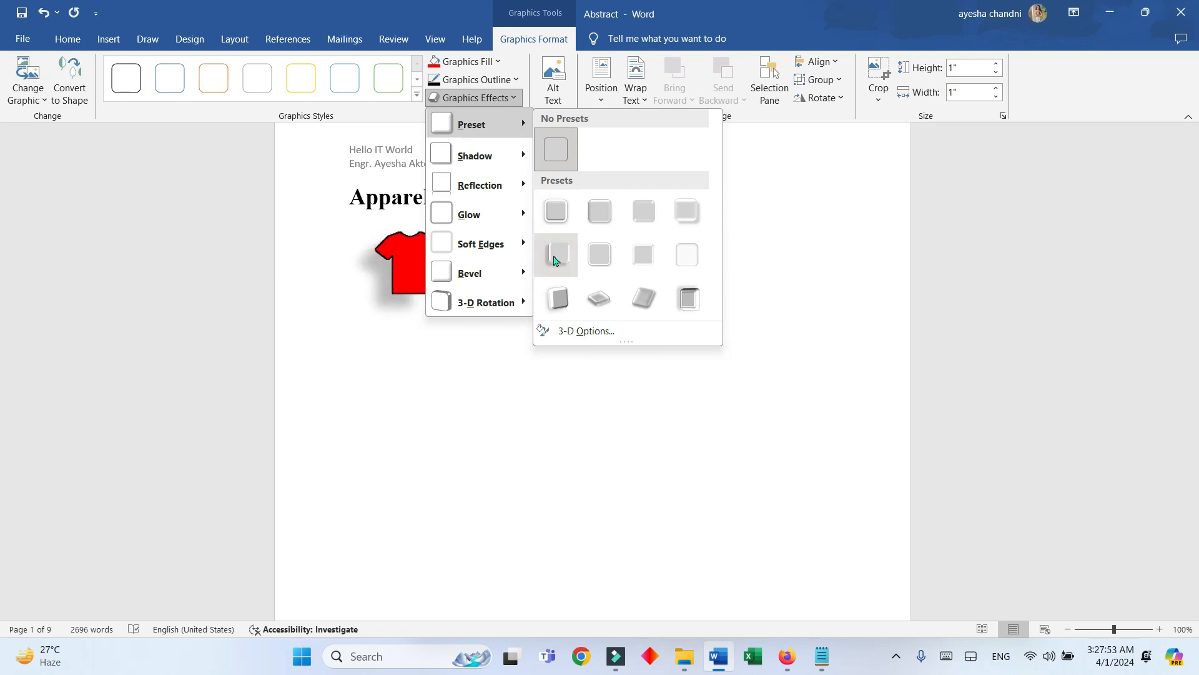
click(609, 301)
click(473, 418)
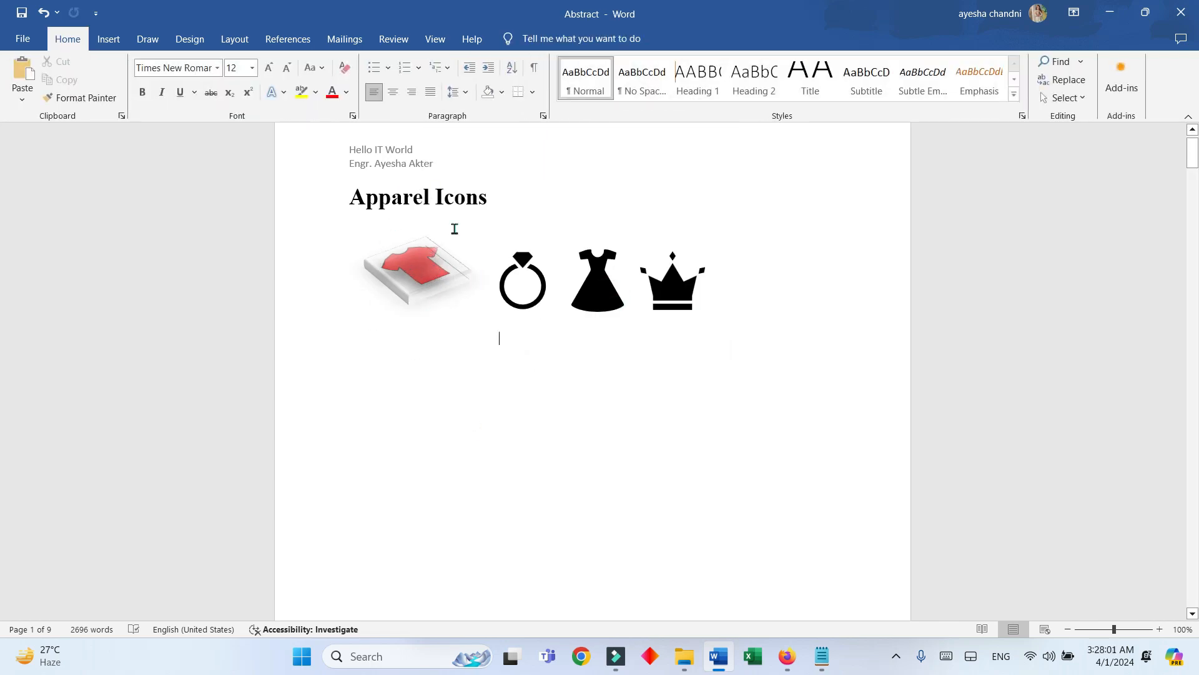
Set the T-shirt icon's text wrapping to Square and reshape it to 0.81" high, slightly lower and further right
click(423, 282)
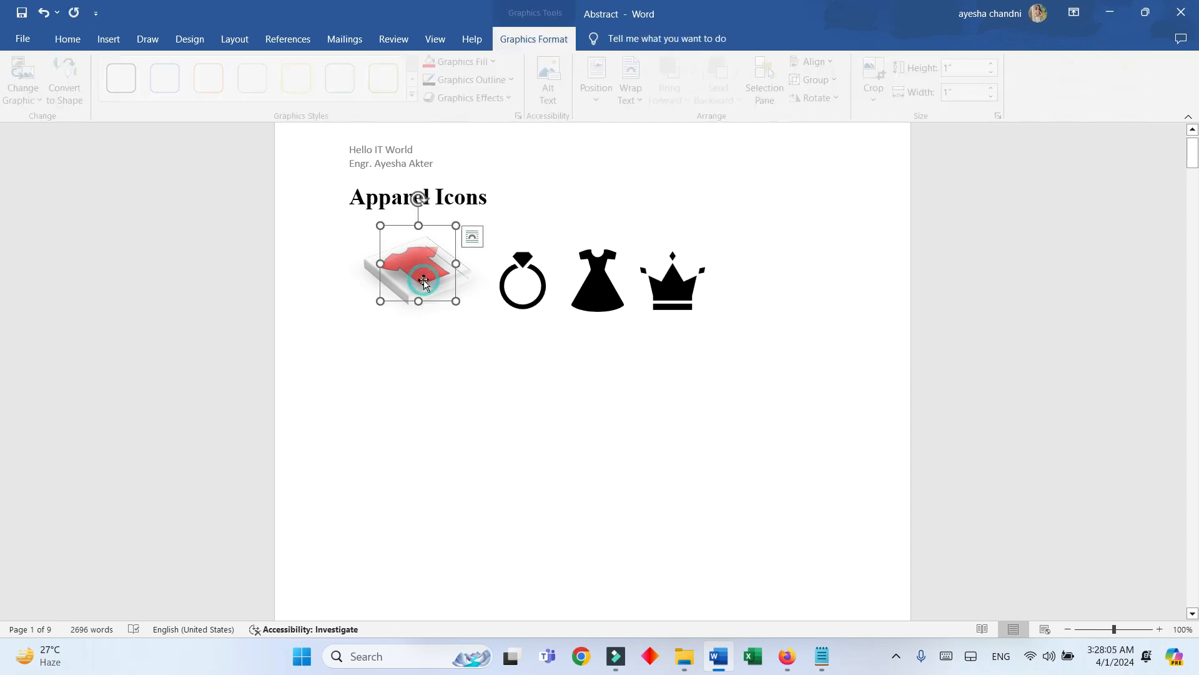
click(476, 239)
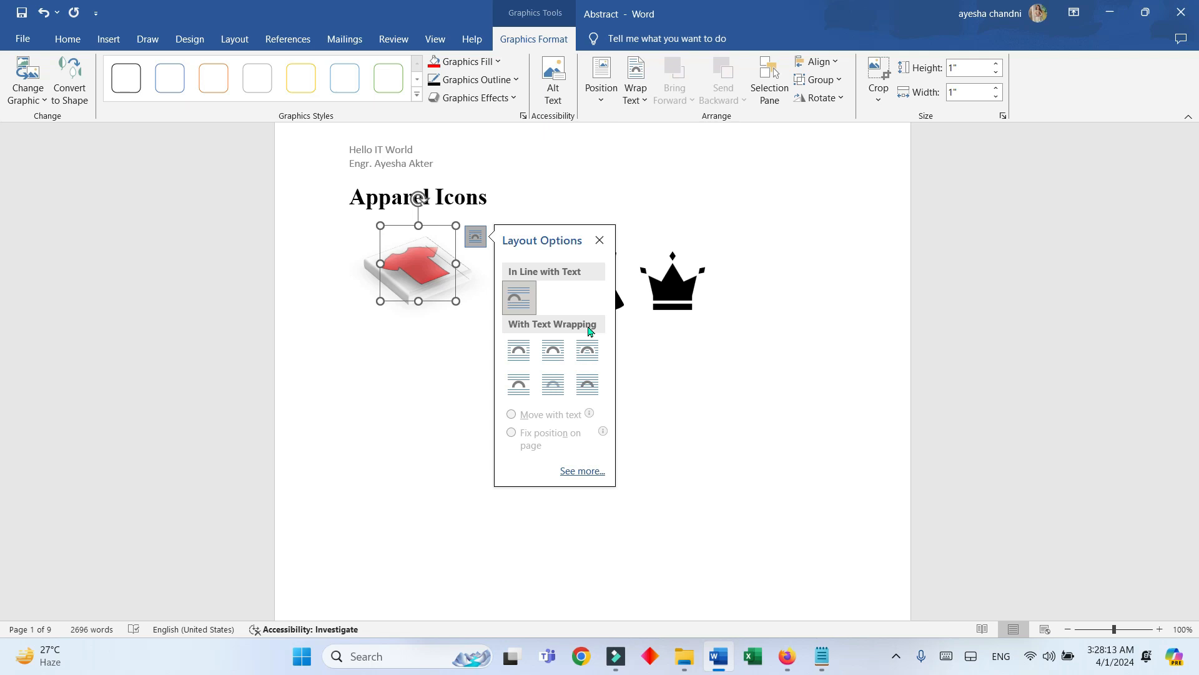
click(521, 350)
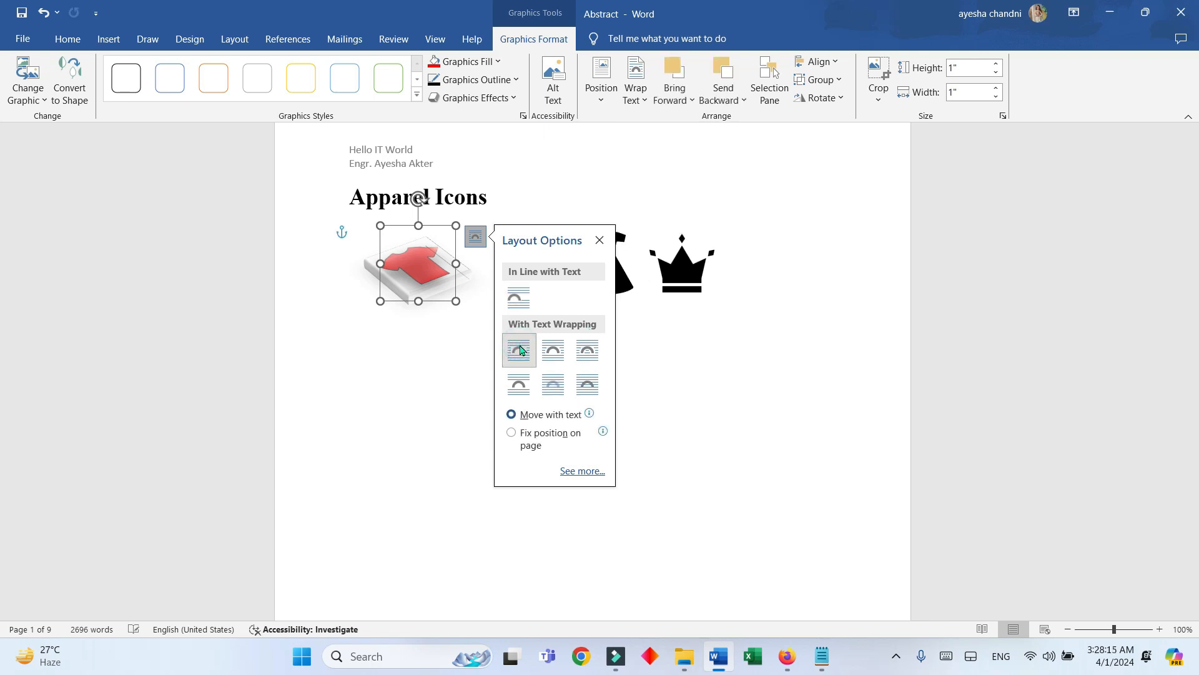
drag(420, 229, 450, 266)
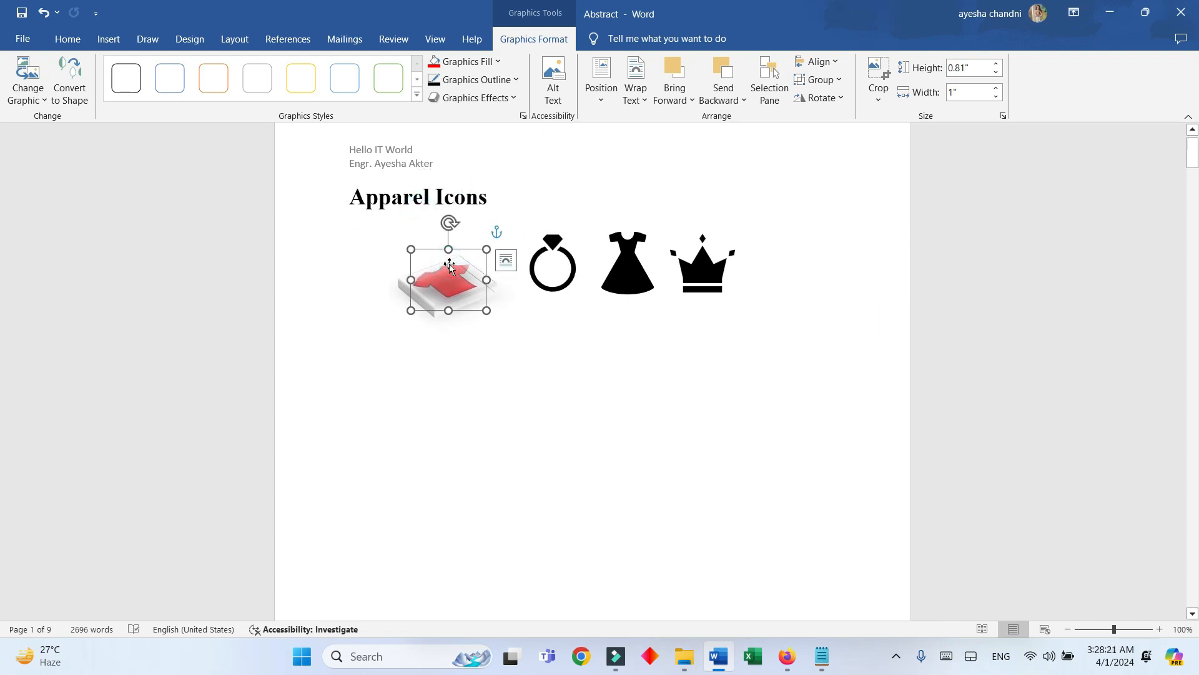
Change the T-shirt icon's text wrapping to Behind Text
click(506, 260)
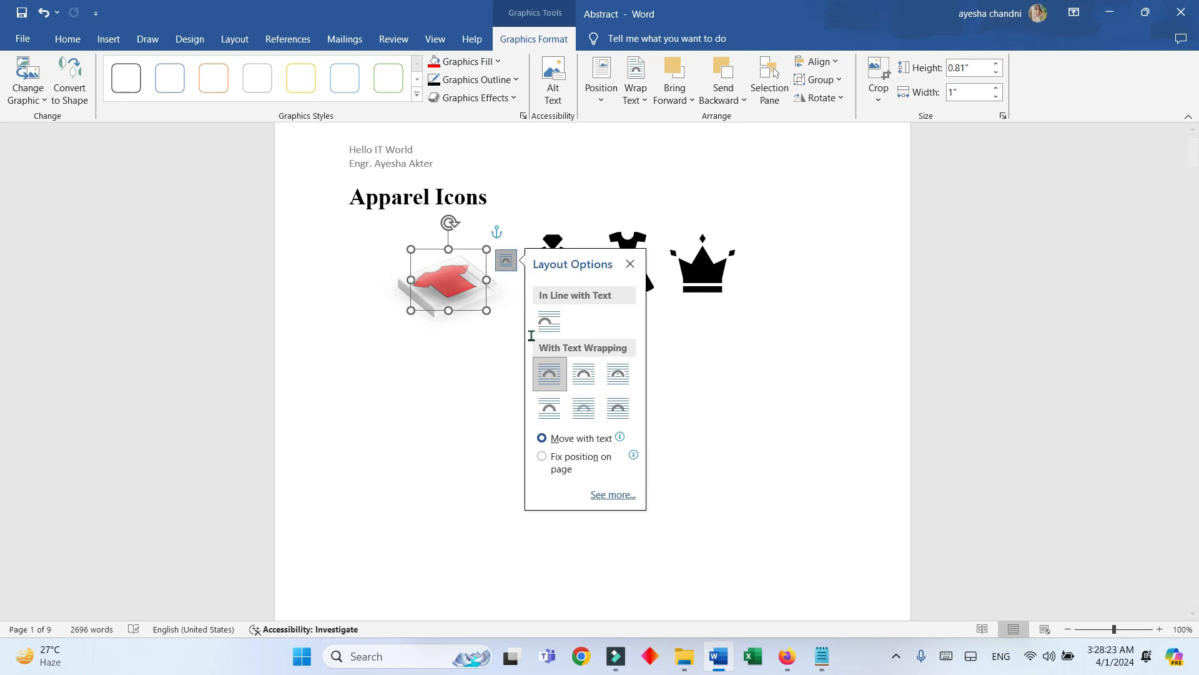
click(580, 409)
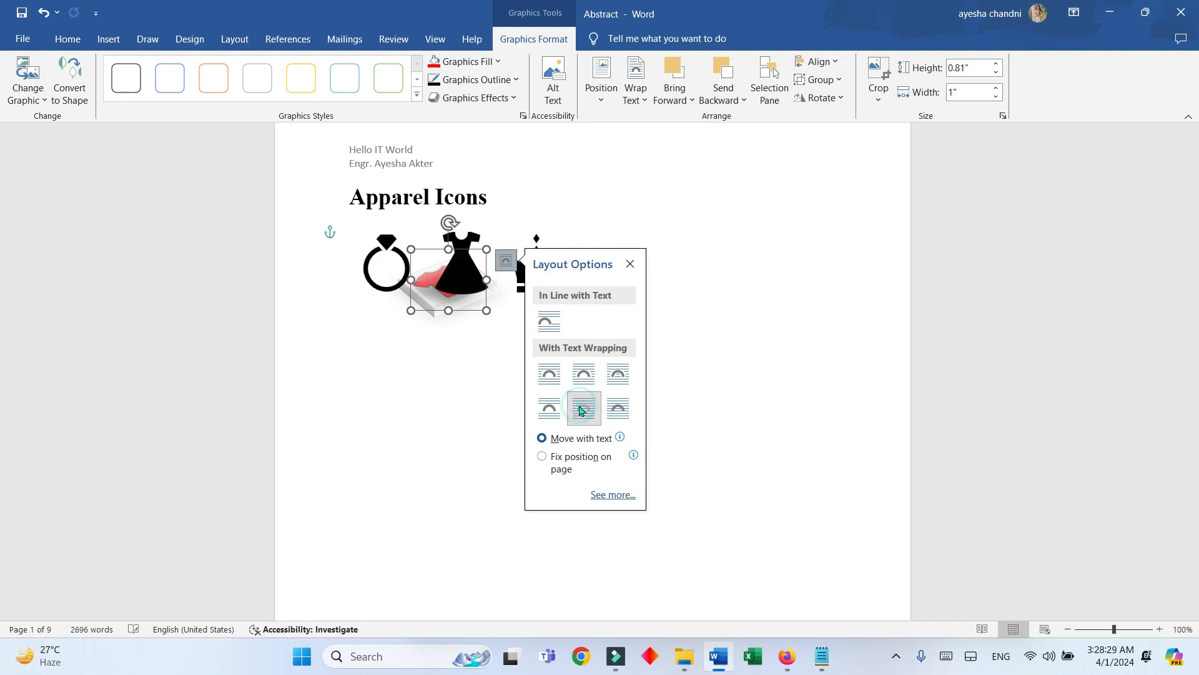
triple_click(425, 321)
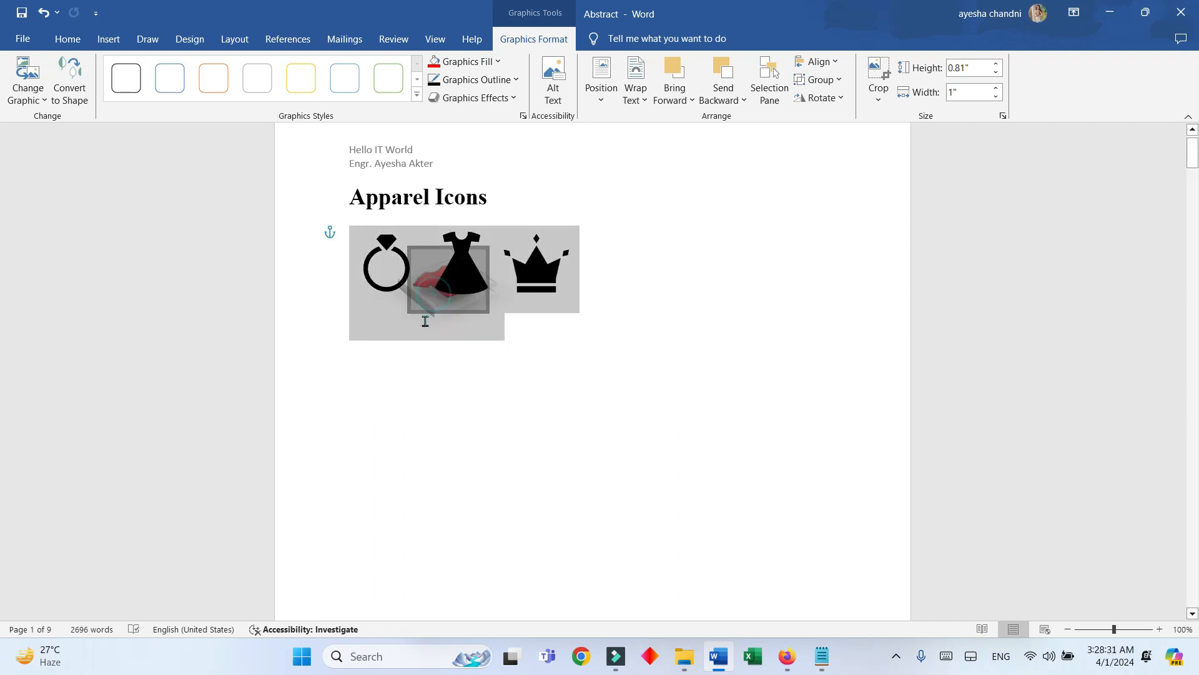
click(425, 321)
click(442, 393)
Try to select the T-shirt icon lying behind the dress icon
drag(442, 392, 415, 300)
click(415, 301)
right_click(427, 304)
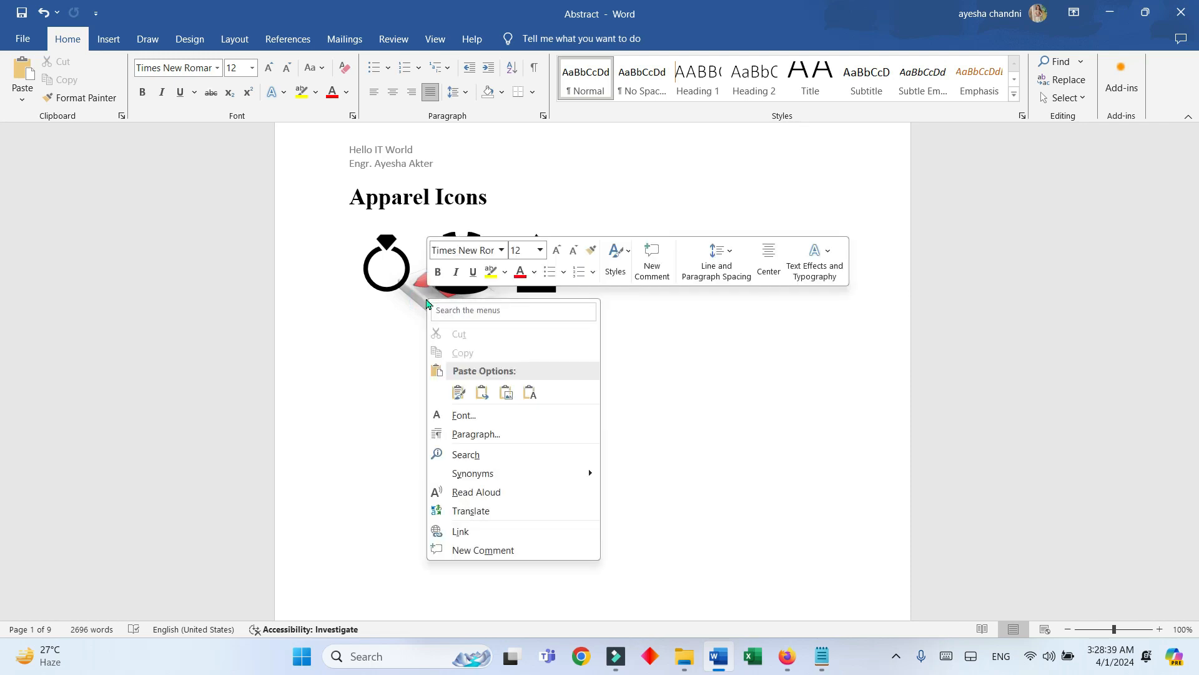
click(385, 326)
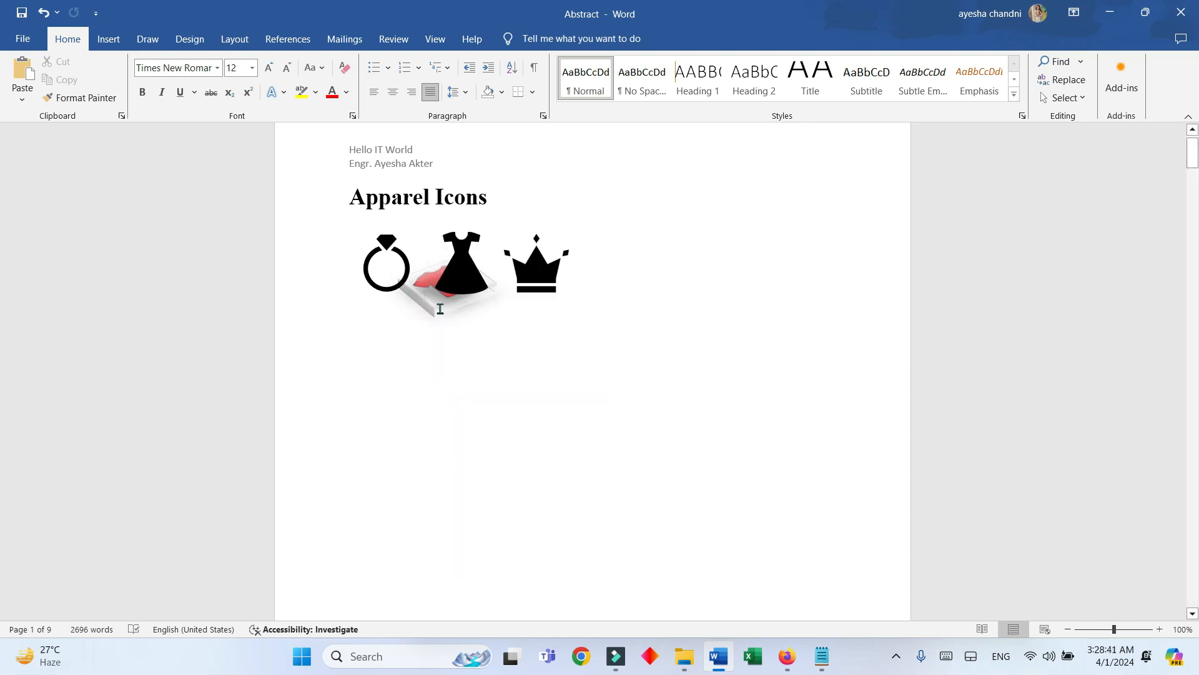
click(441, 312)
Move the dress icon out of the icon row, away from the T-shirt icon behind it
drag(441, 275, 531, 351)
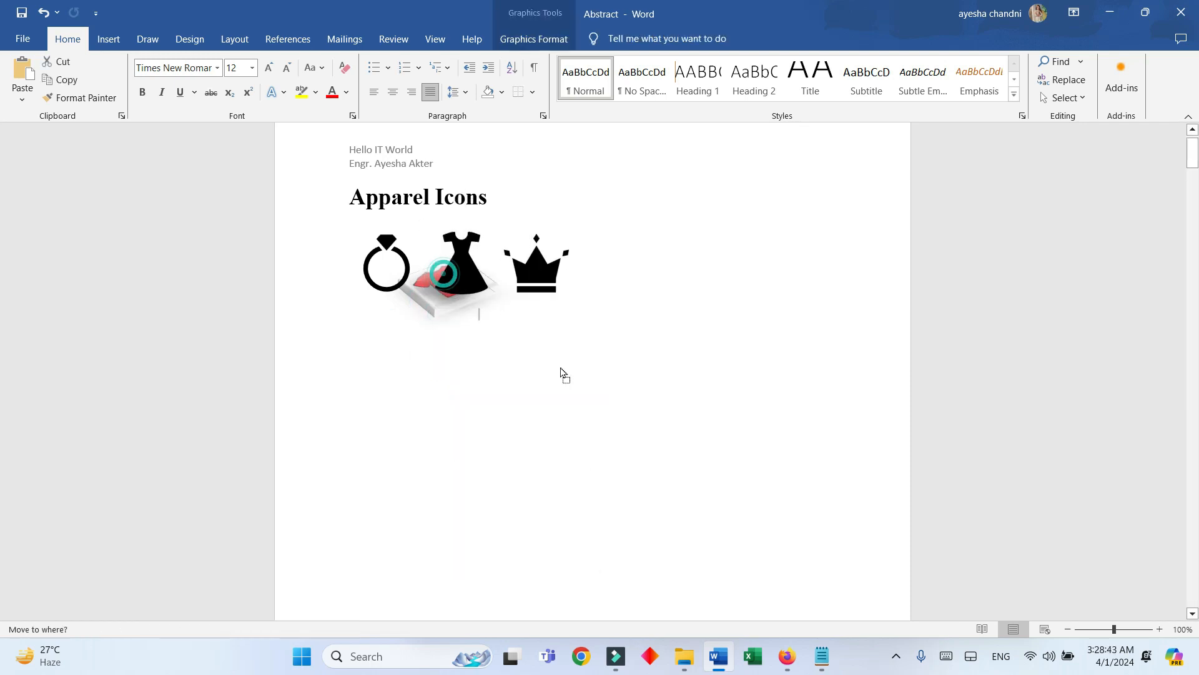
drag(1193, 201, 1195, 156)
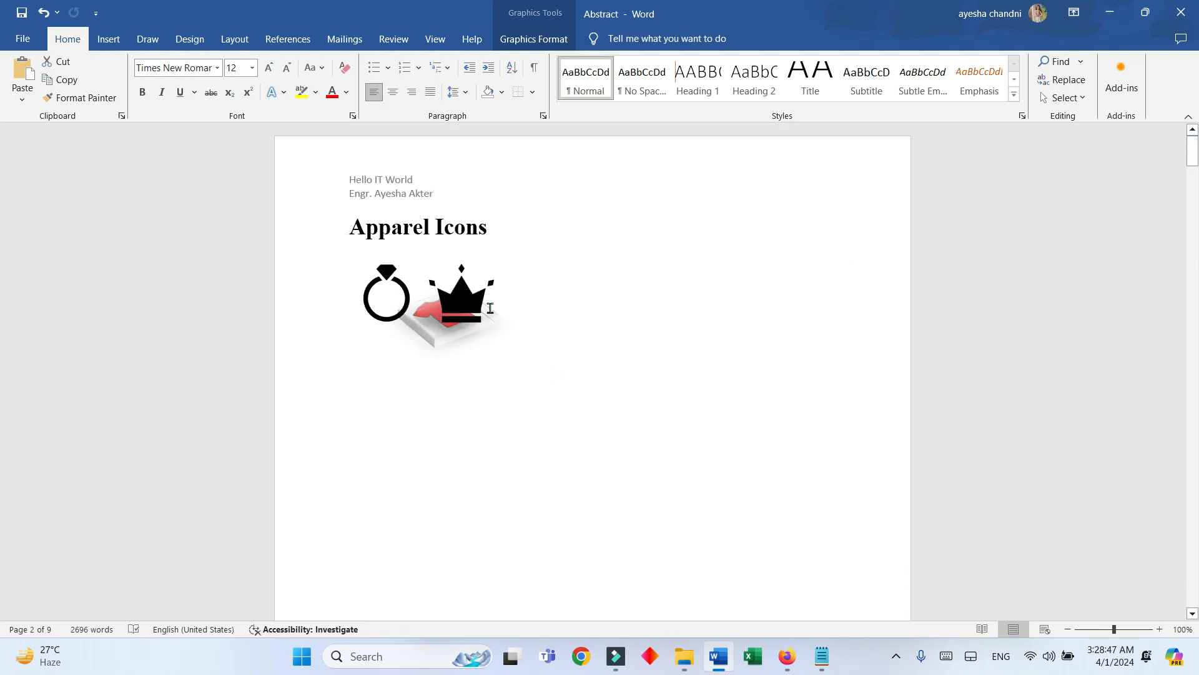
Select the T-shirt icon lying behind the crown icon and enlarge it proportionally to about three times its width
click(450, 303)
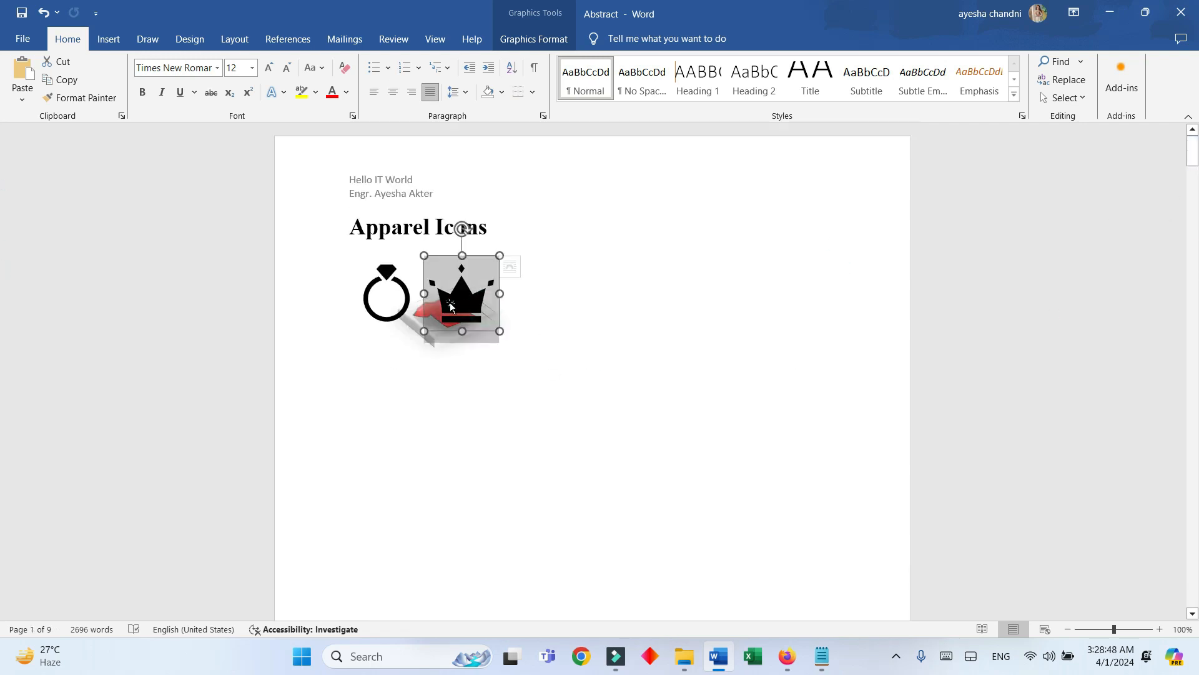
click(428, 336)
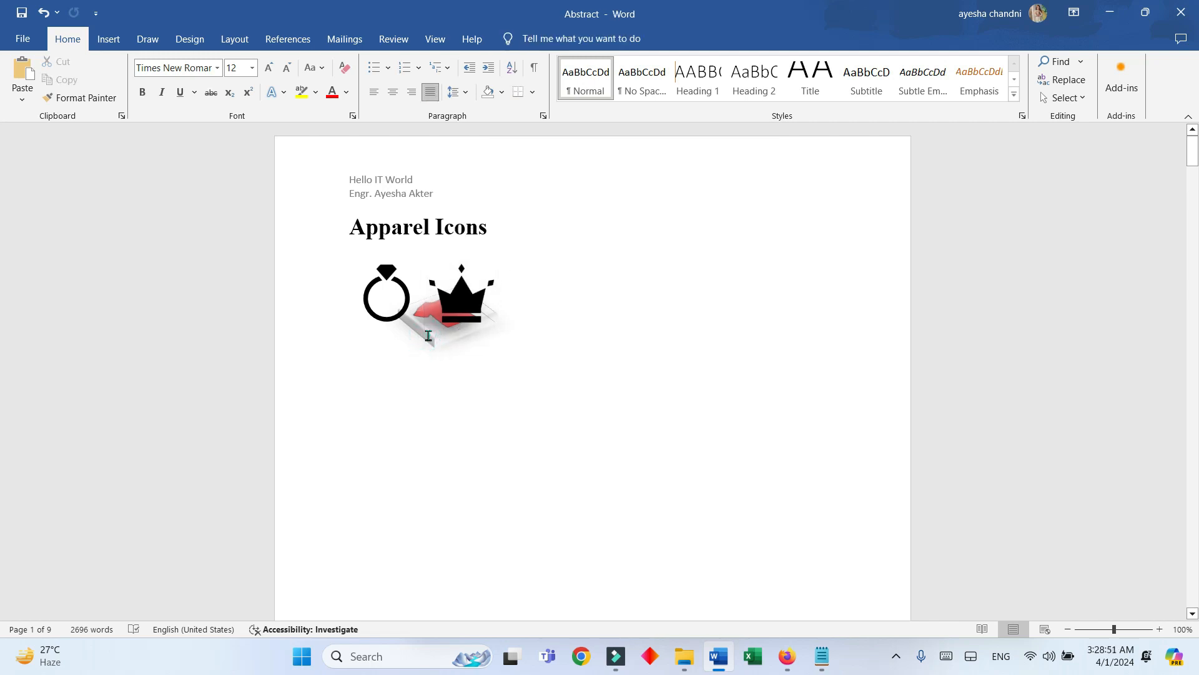
right_click(427, 336)
click(427, 336)
double_click(428, 336)
click(428, 335)
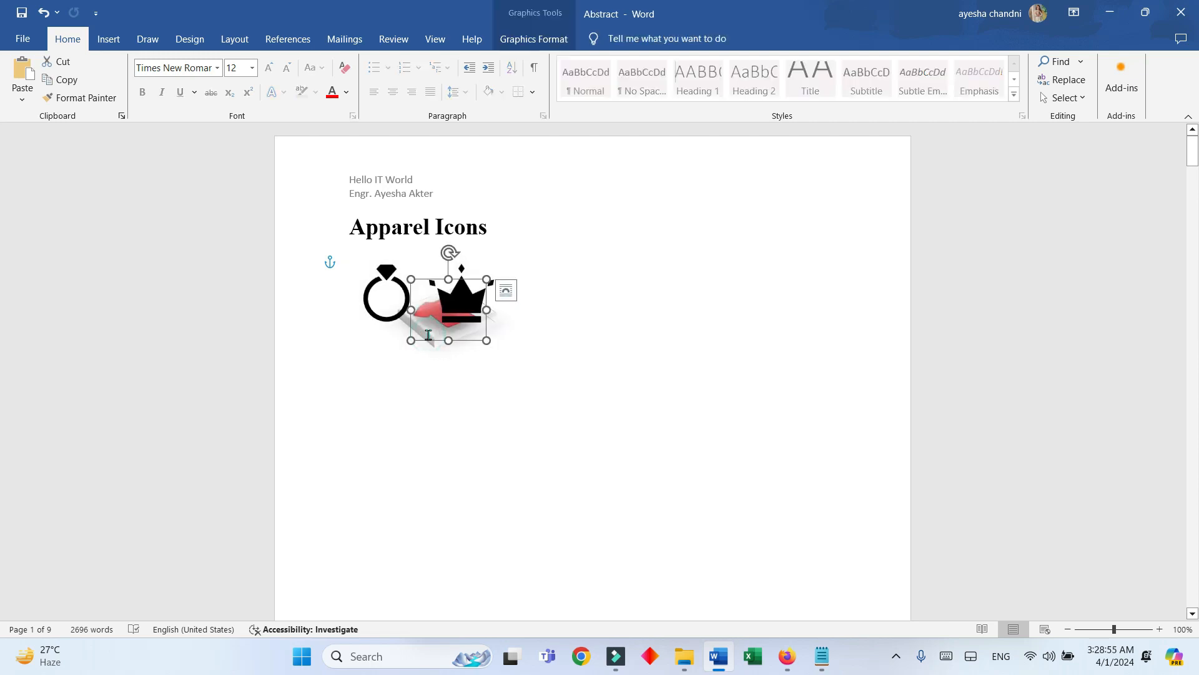
click(544, 373)
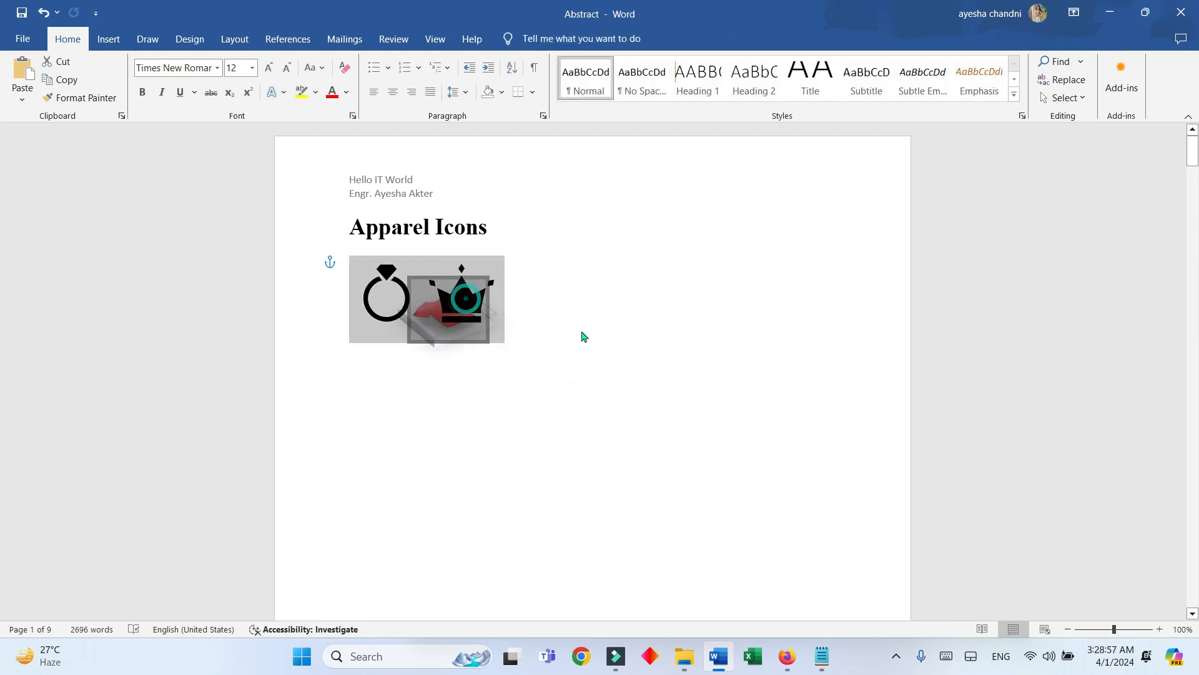
click(441, 332)
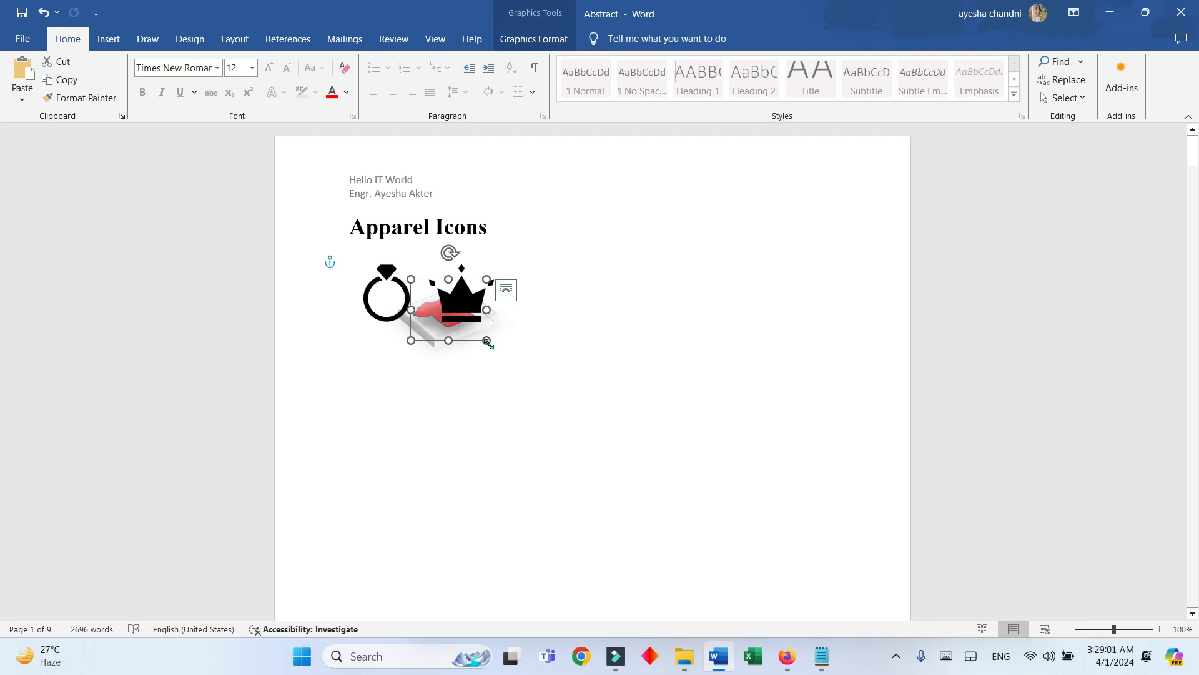
drag(488, 341, 634, 390)
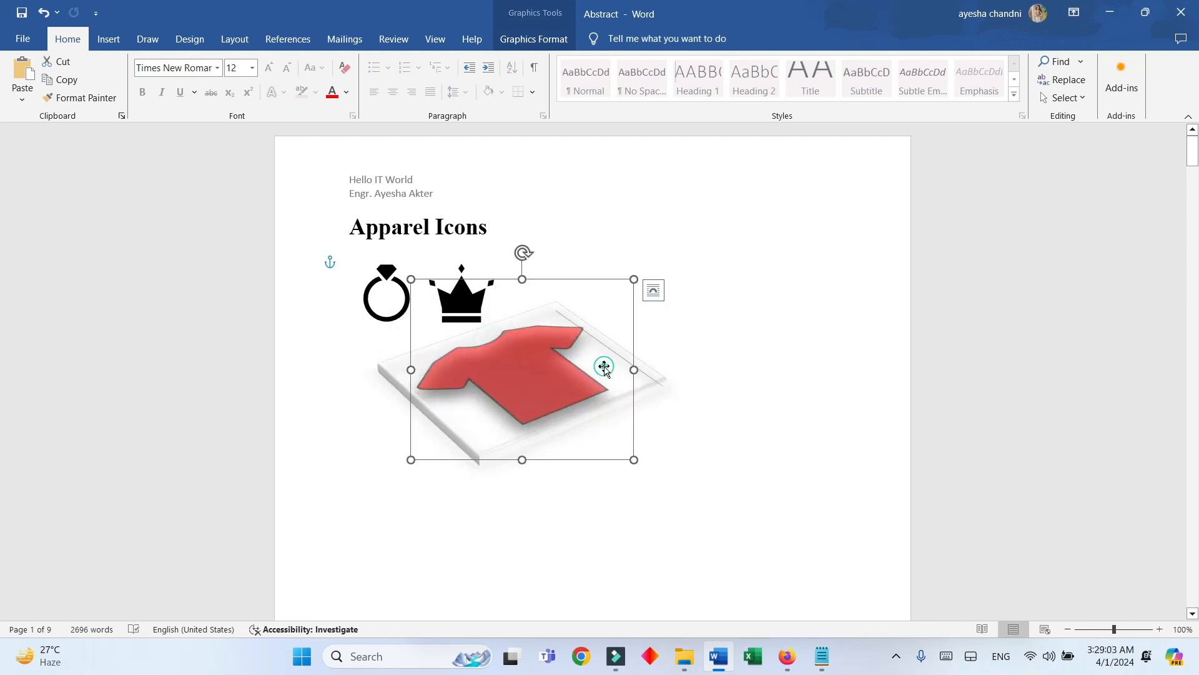
Change the T-shirt icon's text wrapping to In Line with Text and try to move it within the line
click(654, 291)
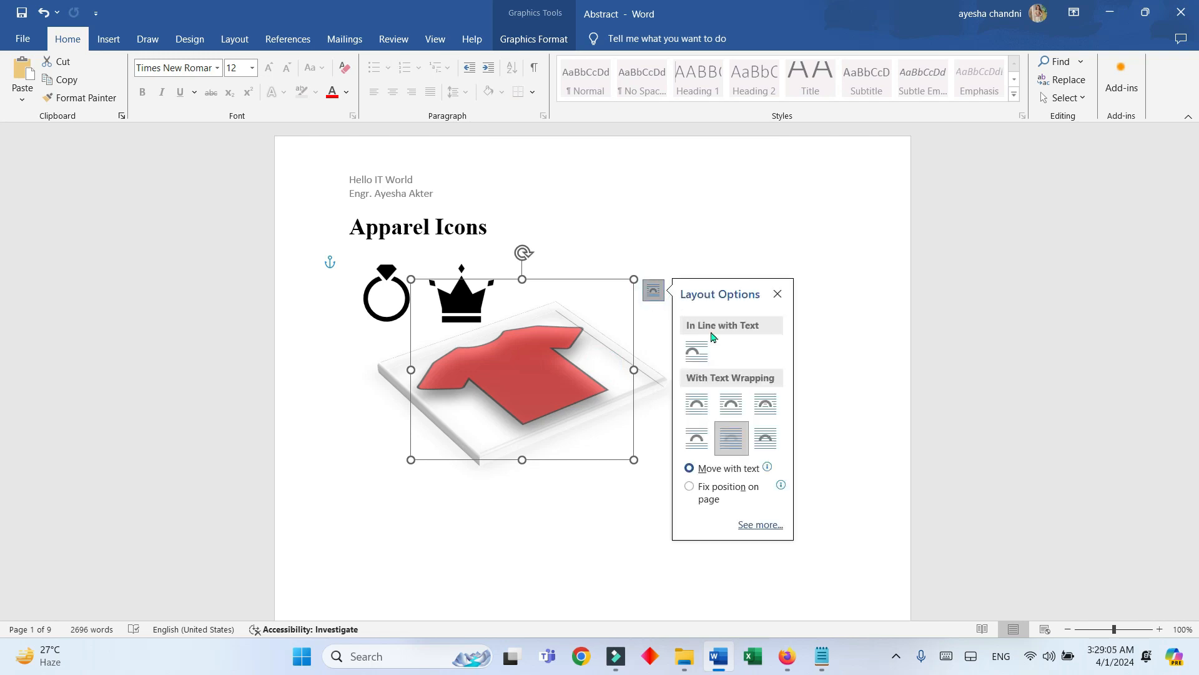
click(691, 364)
drag(517, 327, 429, 354)
Set the T-shirt icon's text wrapping to Top and Bottom and move it below and to the right of the crown icon
click(643, 268)
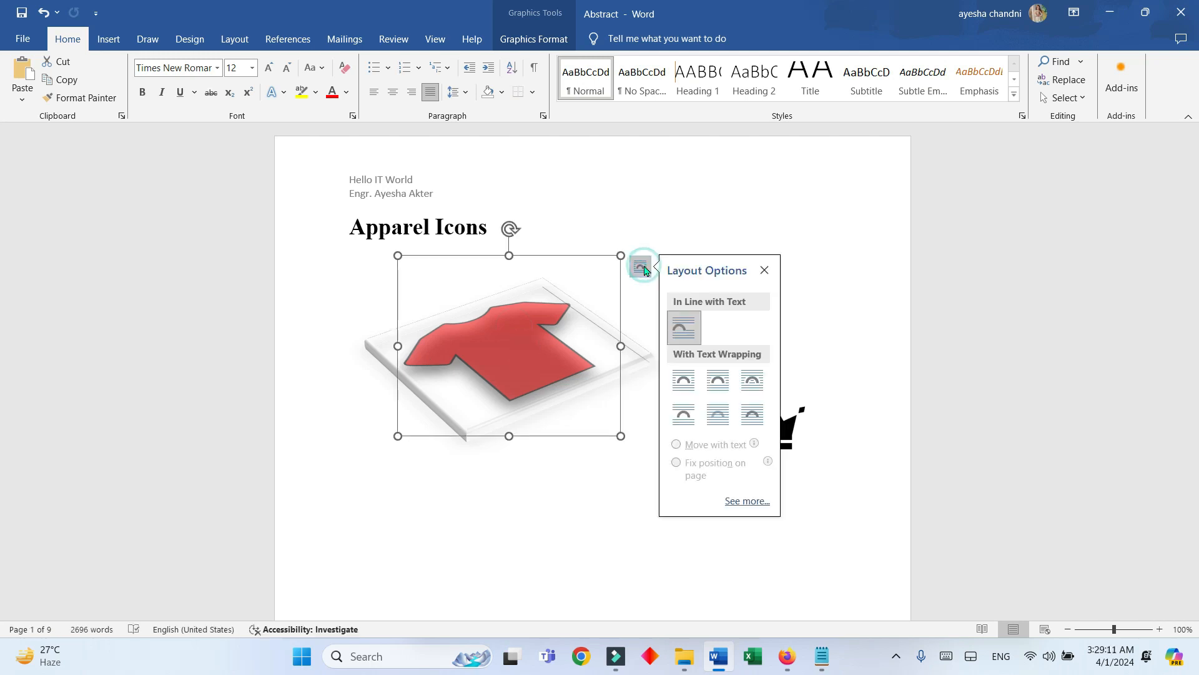
click(685, 415)
drag(562, 328, 701, 407)
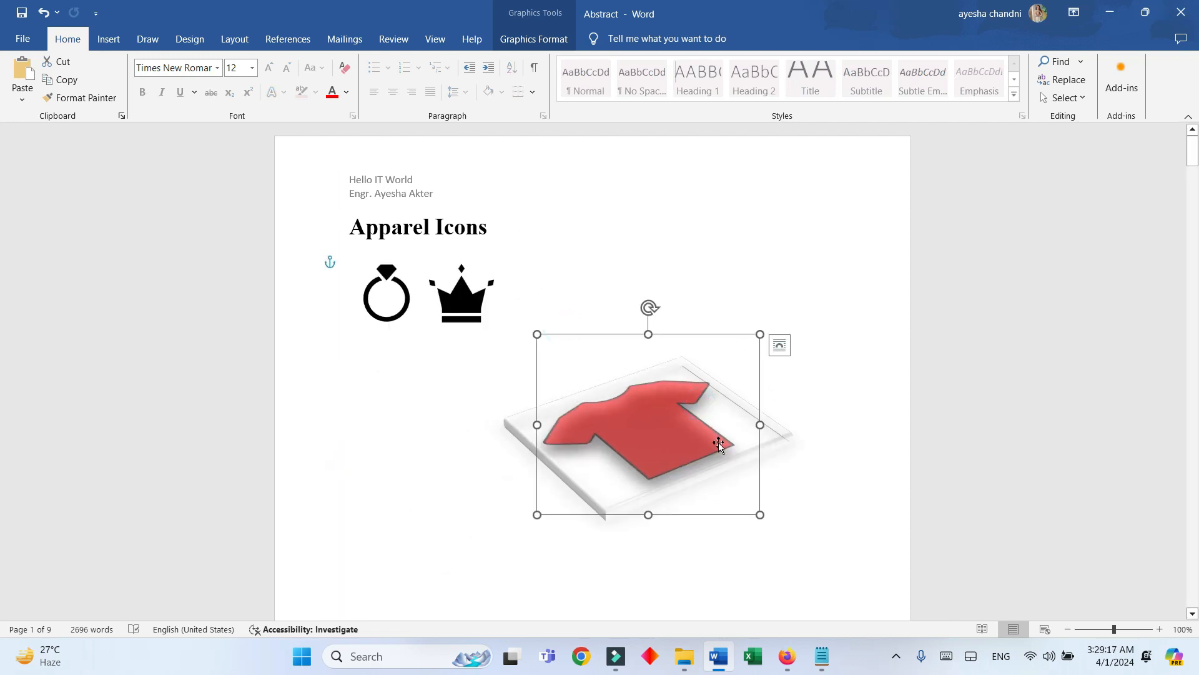